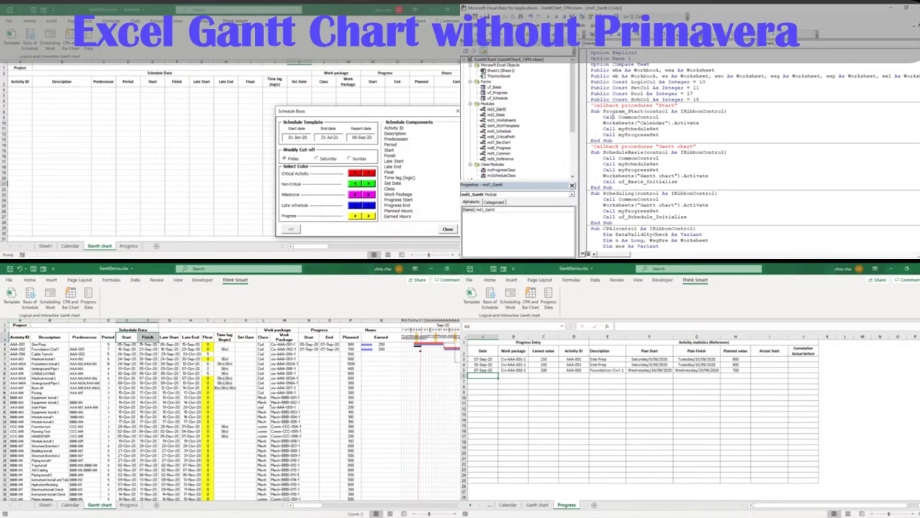
scroll(141, 154, right, 1)
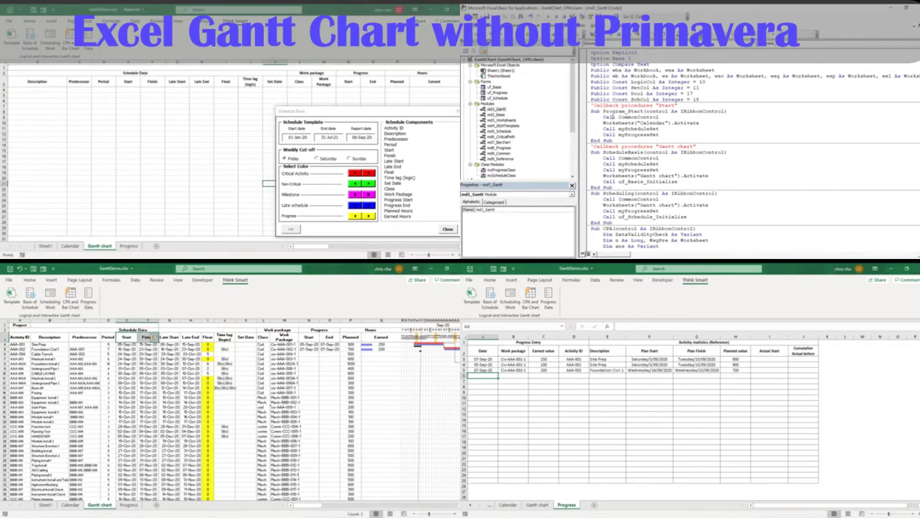
scroll(140, 155, right, 1)
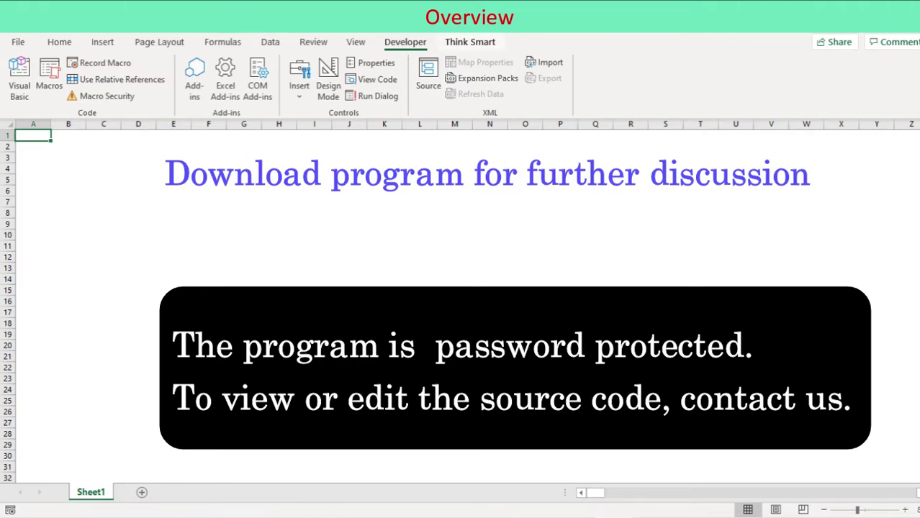
- Generate the Calendar, Gantt chart and Progress template worksheets and clear Saturday's hours in the Calendar
click(470, 42)
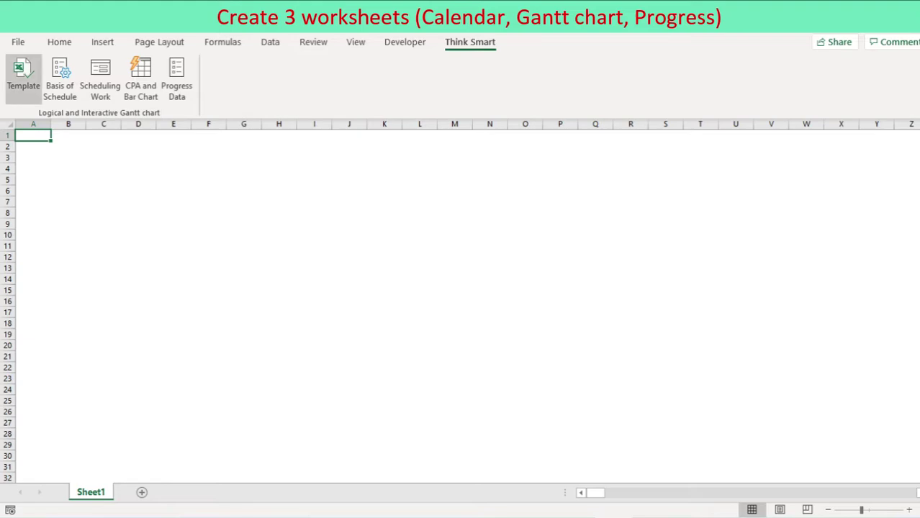
click(23, 76)
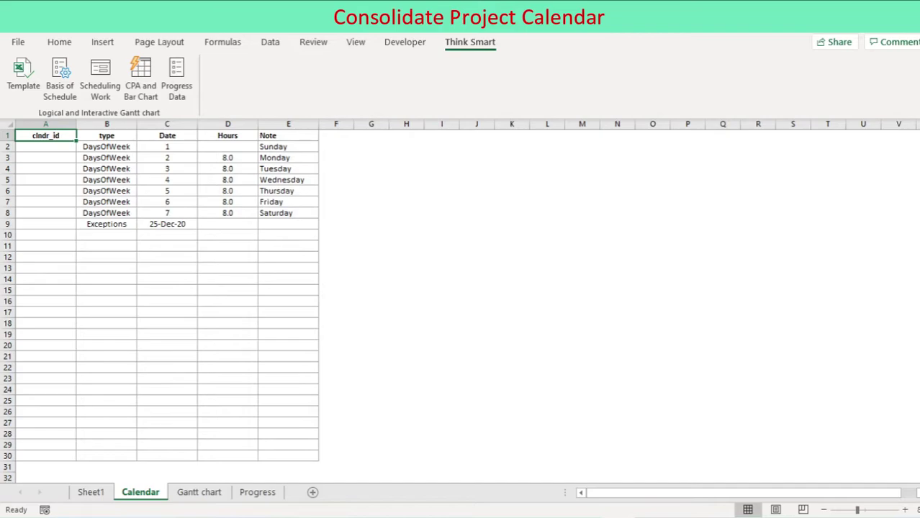
click(227, 212)
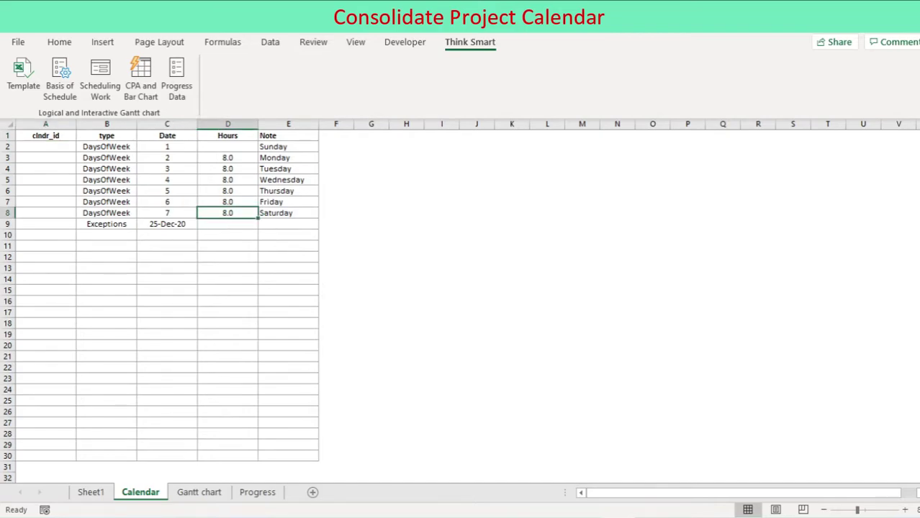
key(Delete)
- Add an Exceptions entry dated 7/7/2020 in row 10 of the Calendar sheet
click(105, 234)
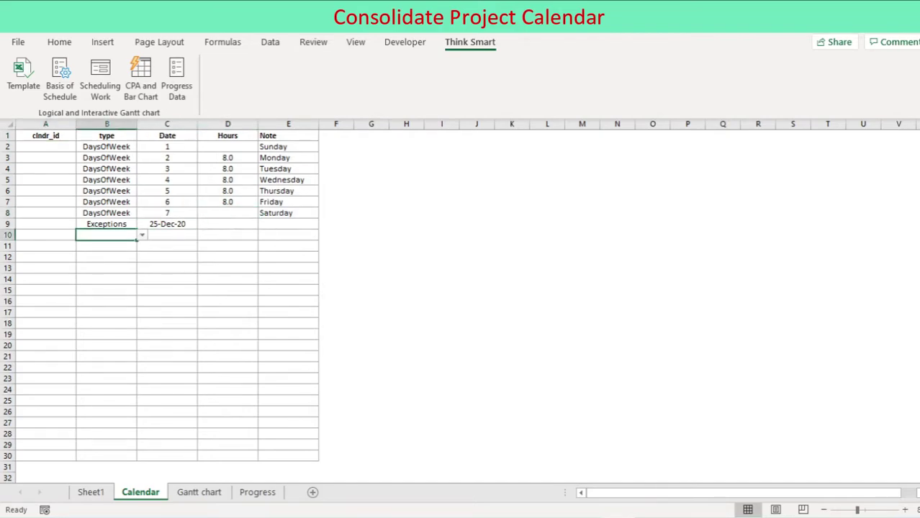
key(alt+Down)
key(Down)
key(Return)
click(167, 235)
text(7/7/2020)
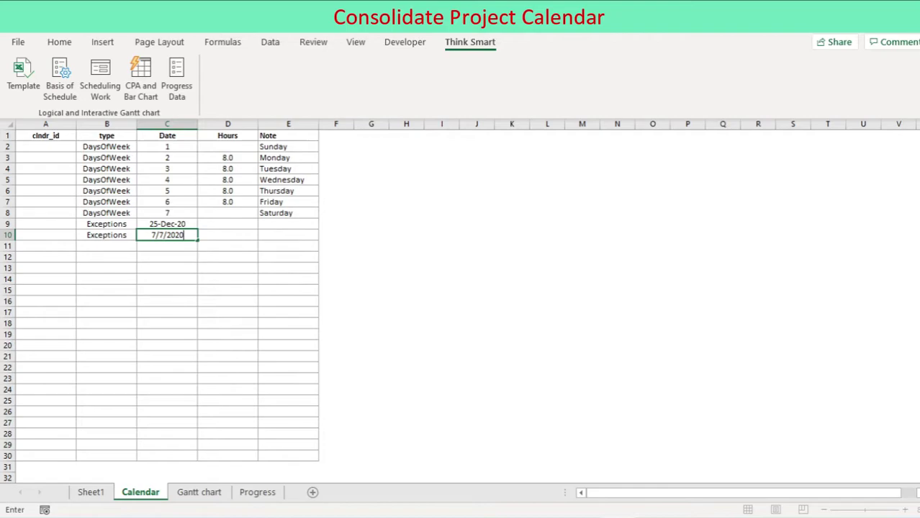
key(Return)
- Add an Exceptions entry dated 1/1/2021 in row 11 of the Calendar sheet
key(Left)
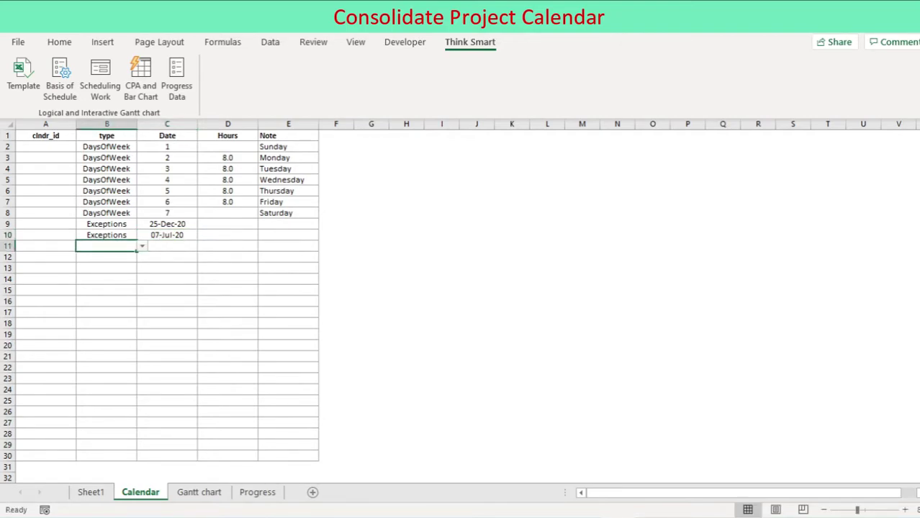
key(alt+Down)
key(Down)
key(Return)
key(Right)
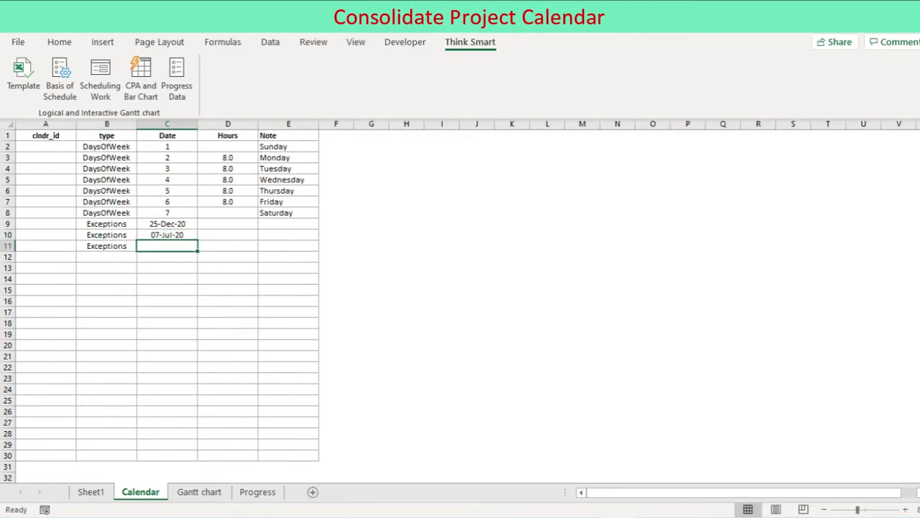
text(1/1/)
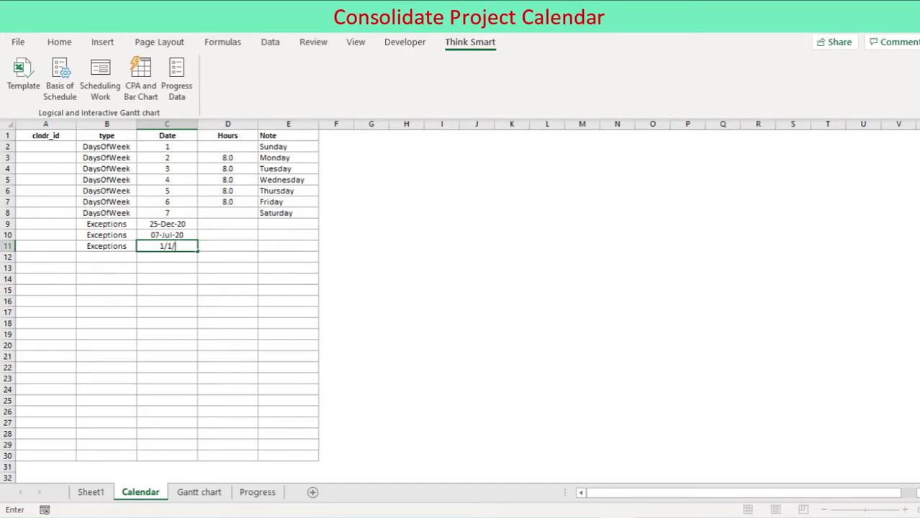
text(2021)
key(Return)
- Add an Exceptions entry dated 5/5/2021 in row 12 of the Calendar sheet
key(Left)
key(alt+Down)
key(Down)
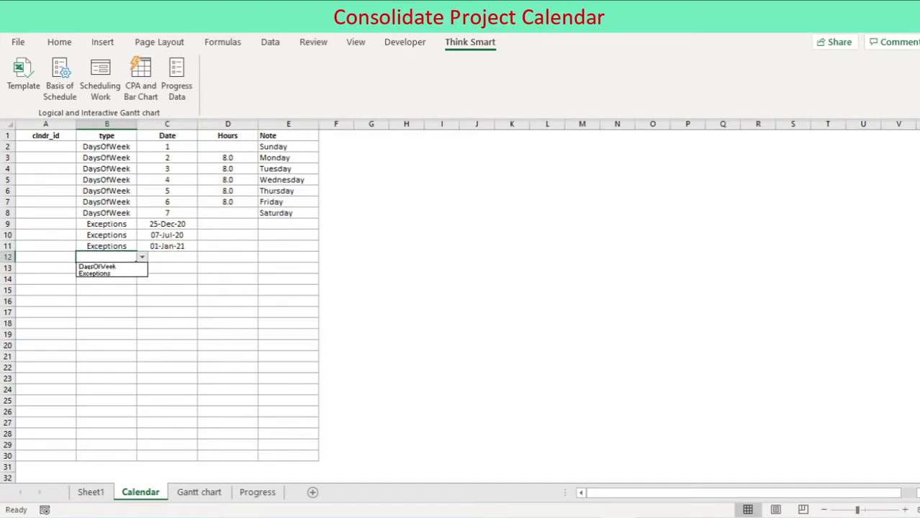
key(Return)
key(Right)
text(5)
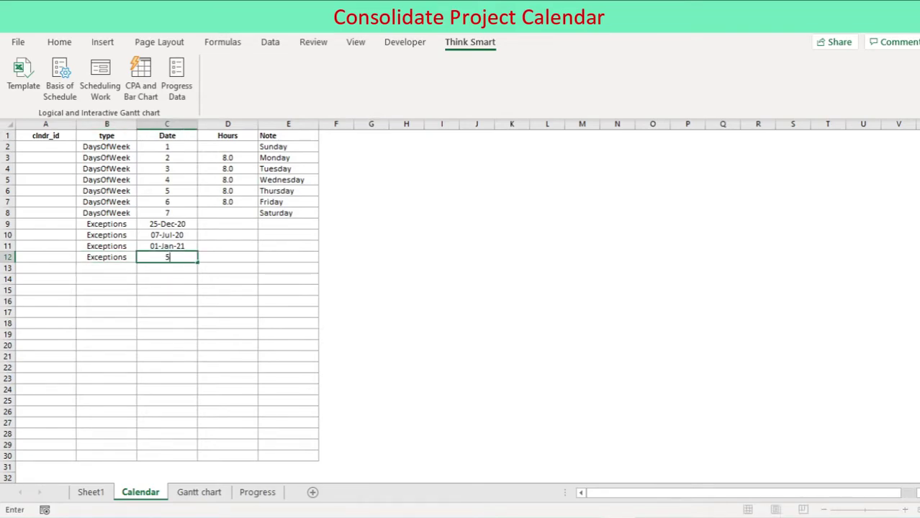
text(/5/2021)
key(Return)
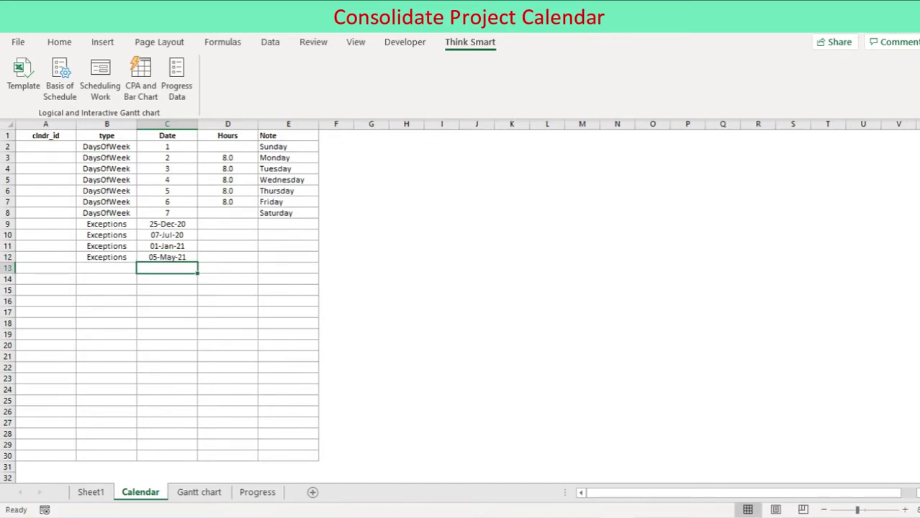
click(105, 268)
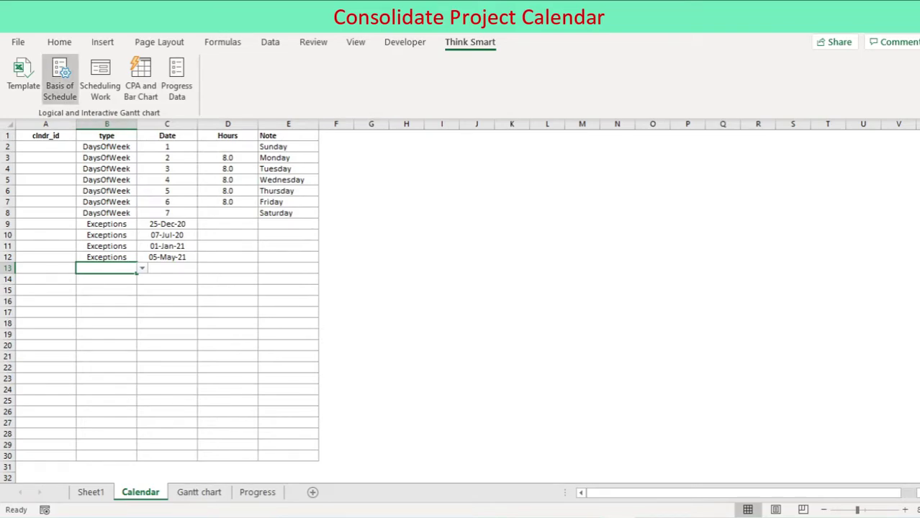
- Open the schedule basis settings and examine the Gantt chart template's columns and its daily timeline
click(59, 79)
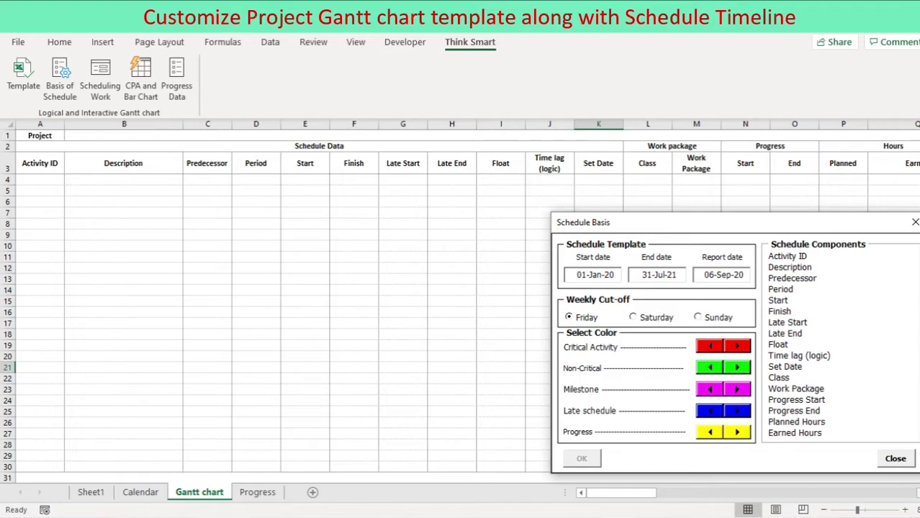
click(917, 492)
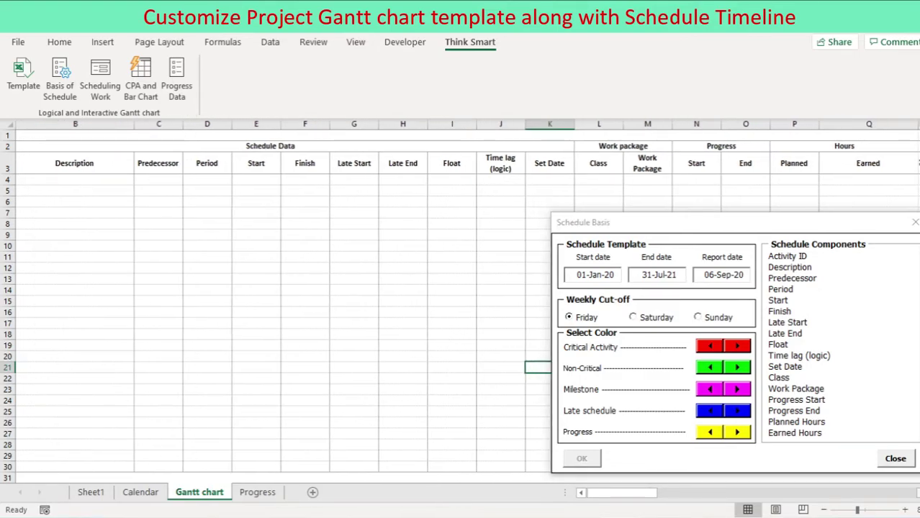
click(917, 492)
scroll(274, 303, right, 3)
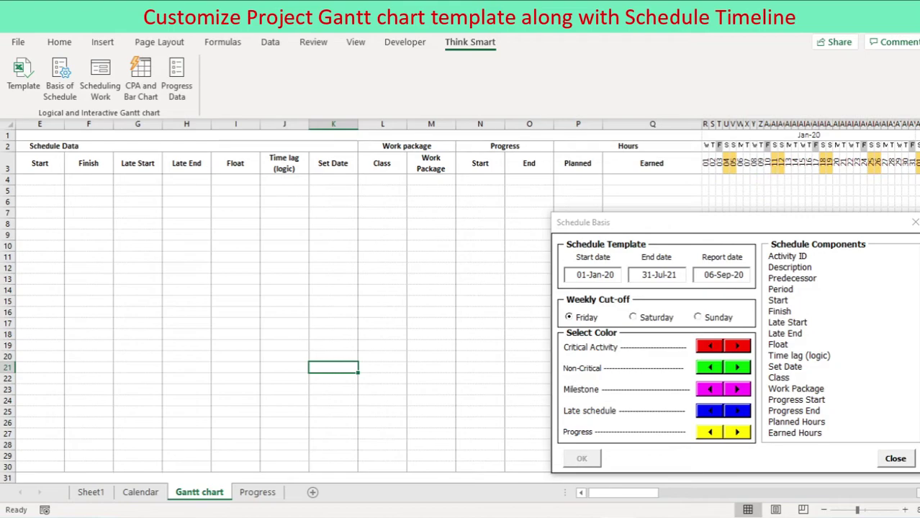
scroll(281, 302, right, 3)
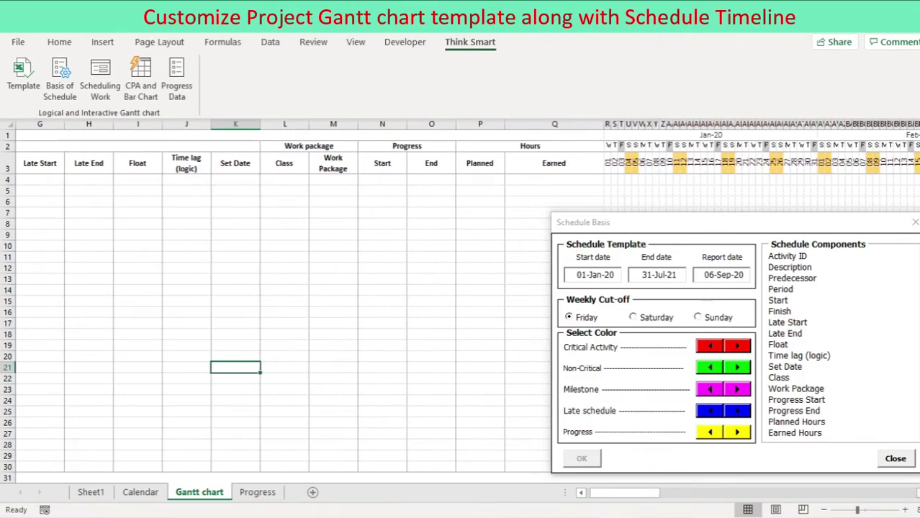
scroll(280, 302, right, 1)
scroll(281, 302, right, 1)
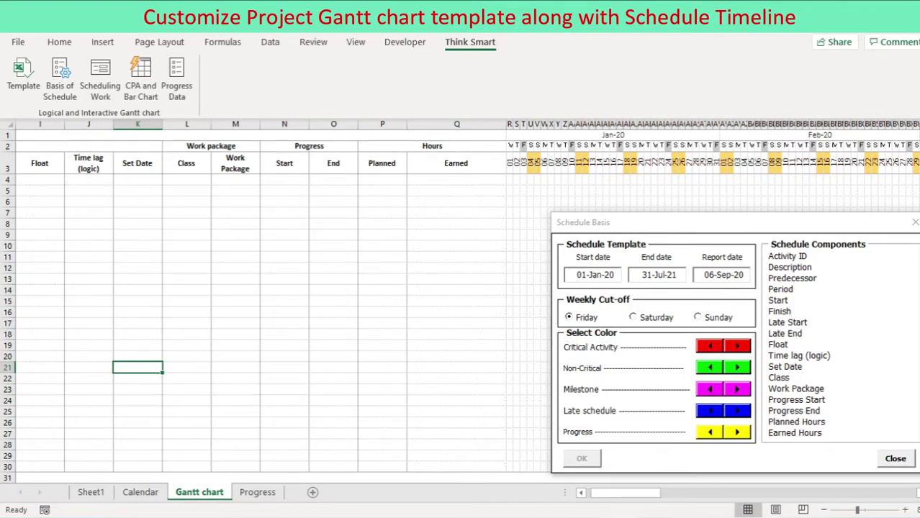
- Try Saturday and Sunday as the weekly cut-off, return it to Friday and close the schedule basis settings
click(633, 317)
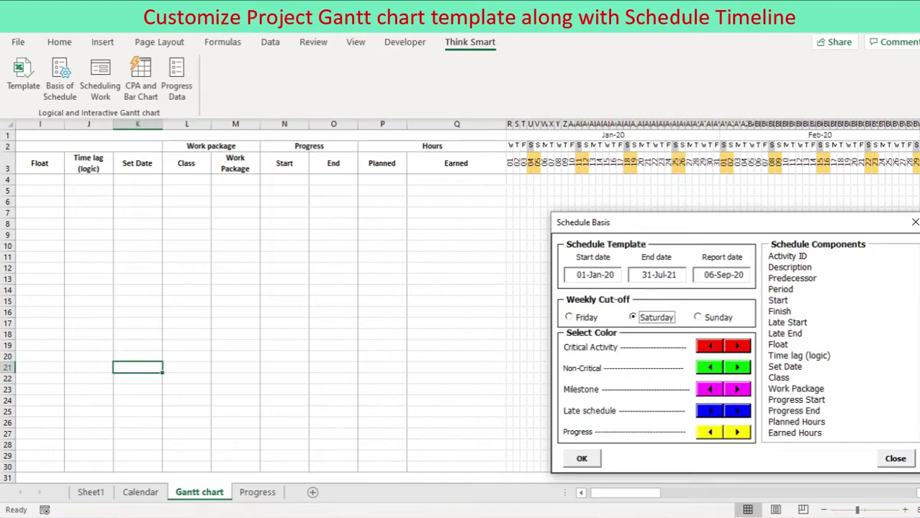
key(Tab)
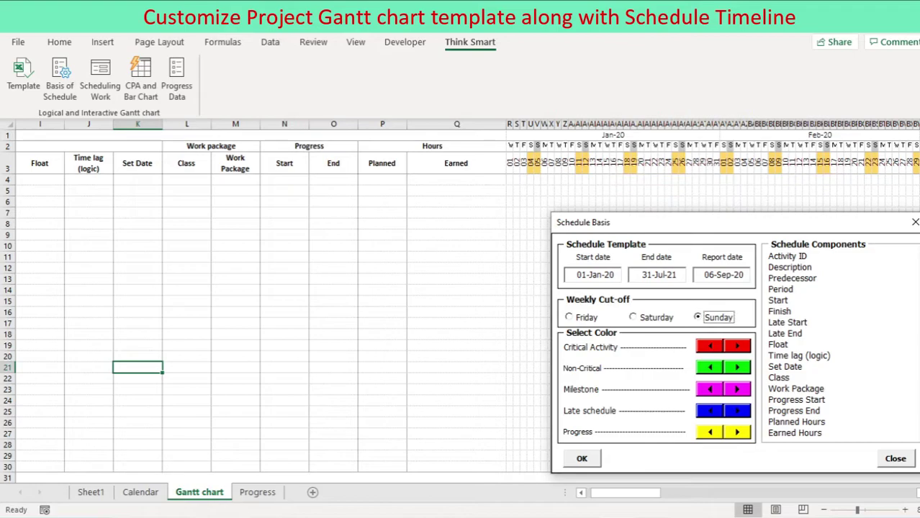
click(579, 316)
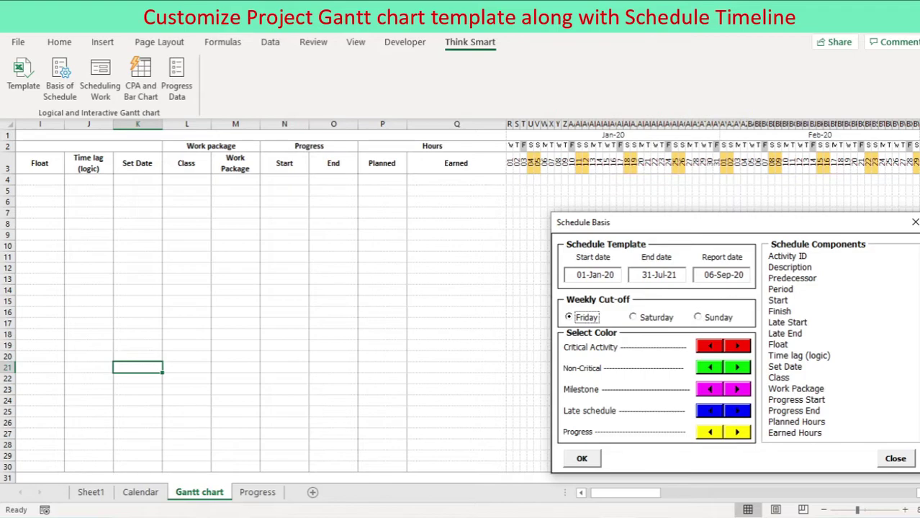
drag(624, 492, 621, 493)
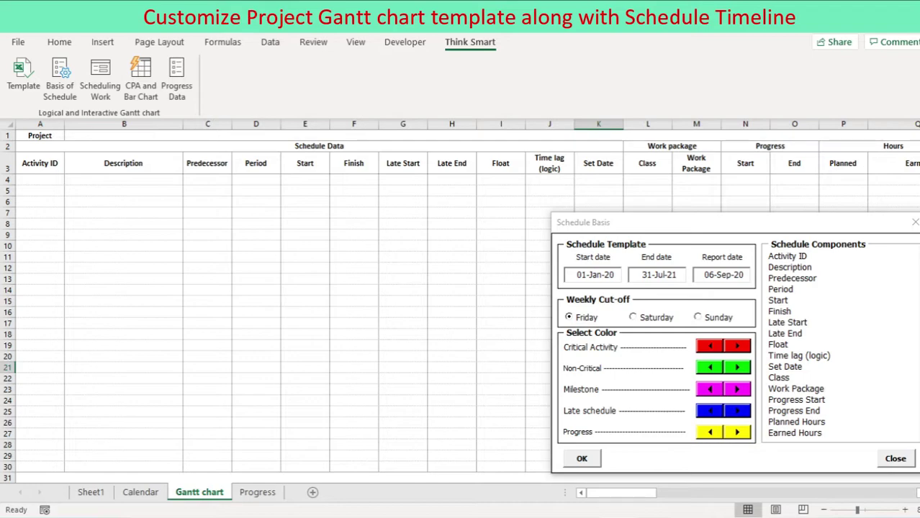
click(894, 458)
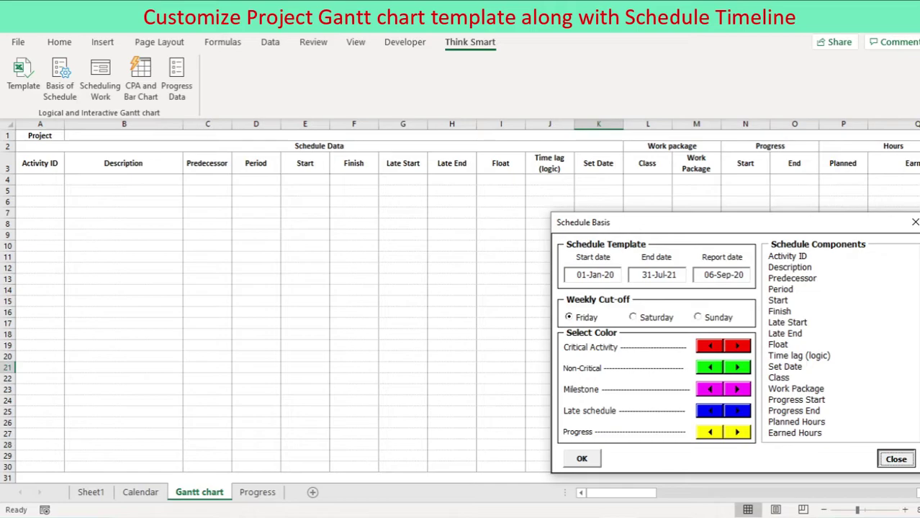
key(Return)
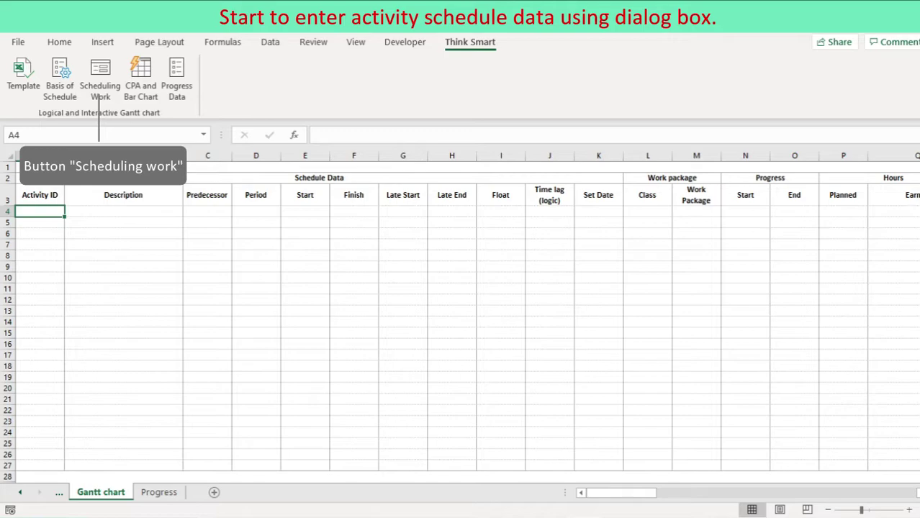
- Start activity AAA-001 with description Site Prep, a period of 9 and start date 5/9/2020
click(100, 78)
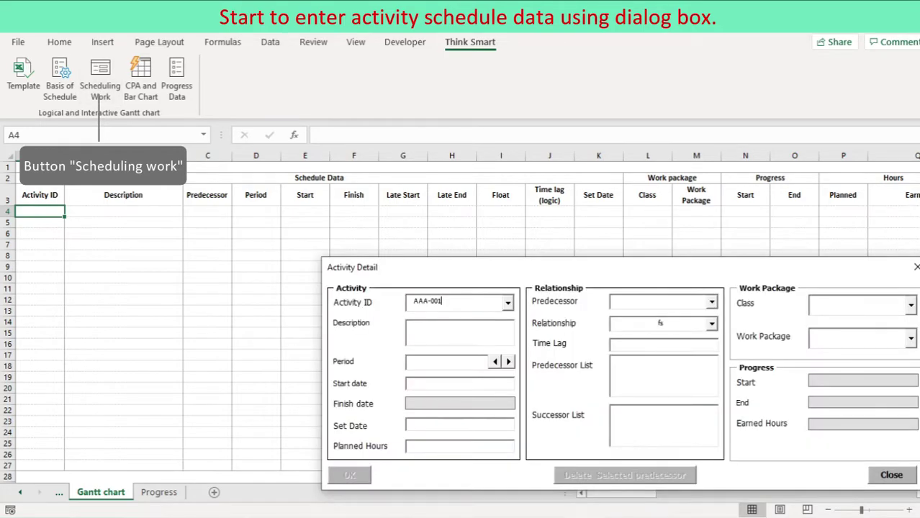
click(460, 331)
text(Site Prep)
click(432, 362)
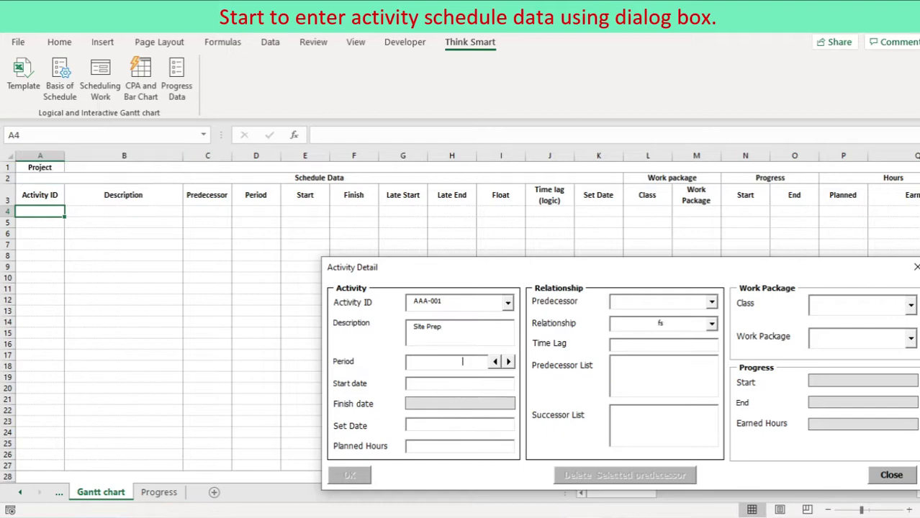
text(9)
click(460, 384)
text(5/9/2020)
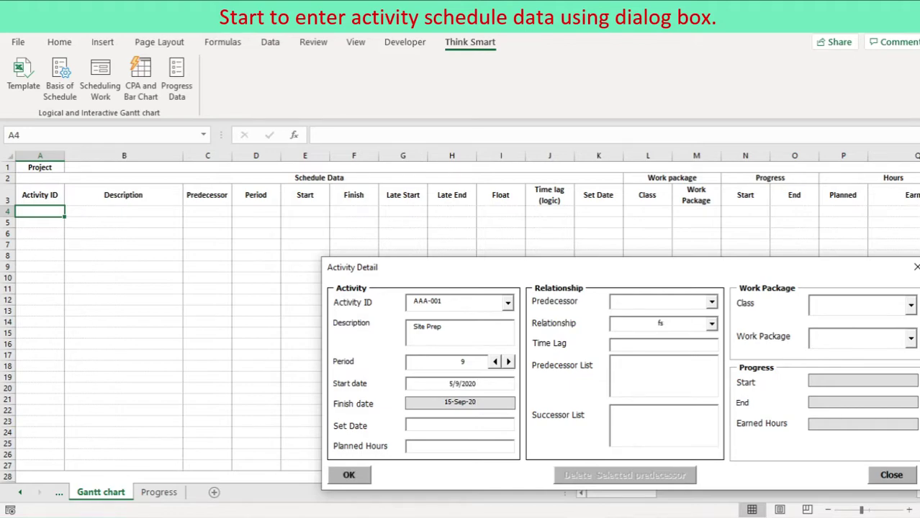
- Give activity AAA-001 500 planned hours, class Civil and work package Civ-AAA-001-1, and add it to the schedule
click(459, 425)
click(462, 447)
text(500)
click(647, 302)
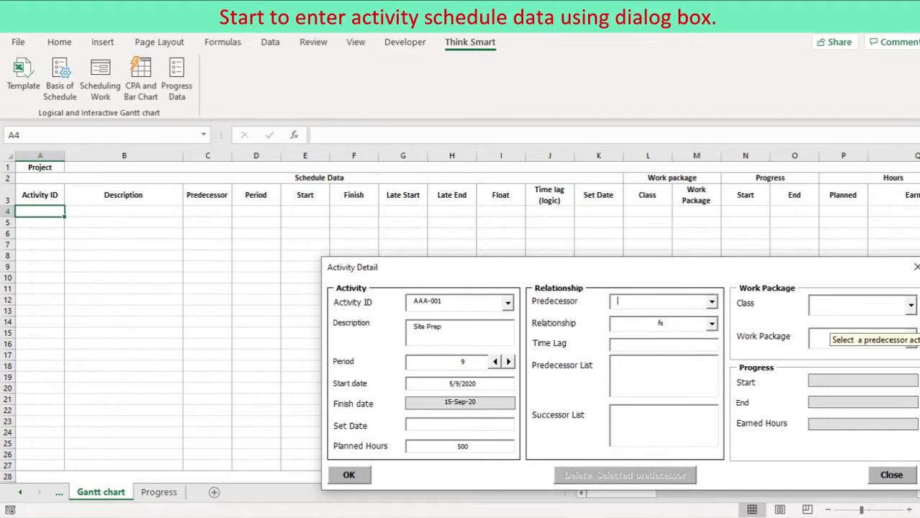
click(835, 305)
text(C)
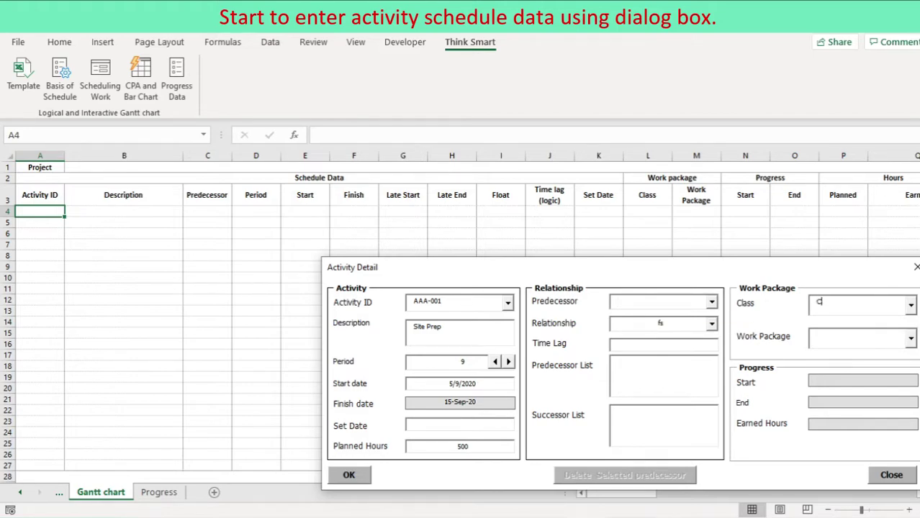
text(ivil)
click(857, 338)
text(Civ-AAA-001-1)
click(349, 475)
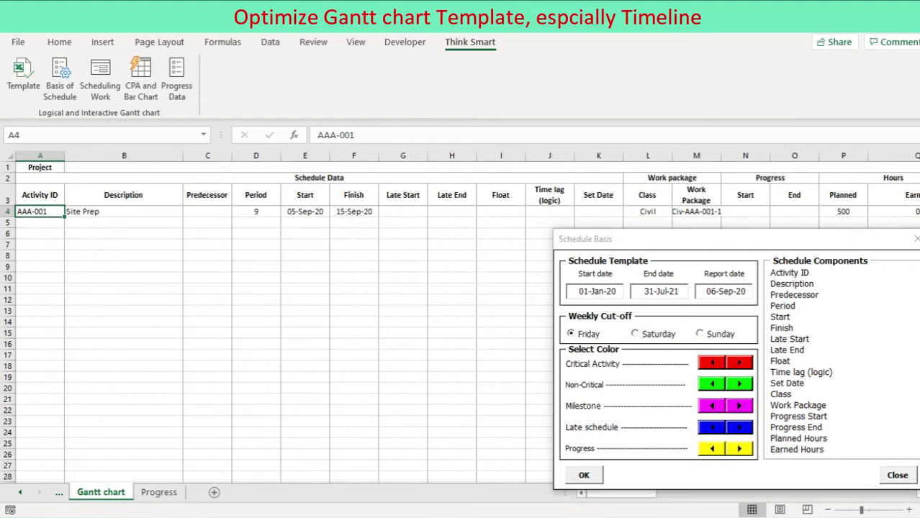
- Set the schedule template's start date to 01-9-20, apply it to the timeline and close the schedule basis settings
double_click(596, 292)
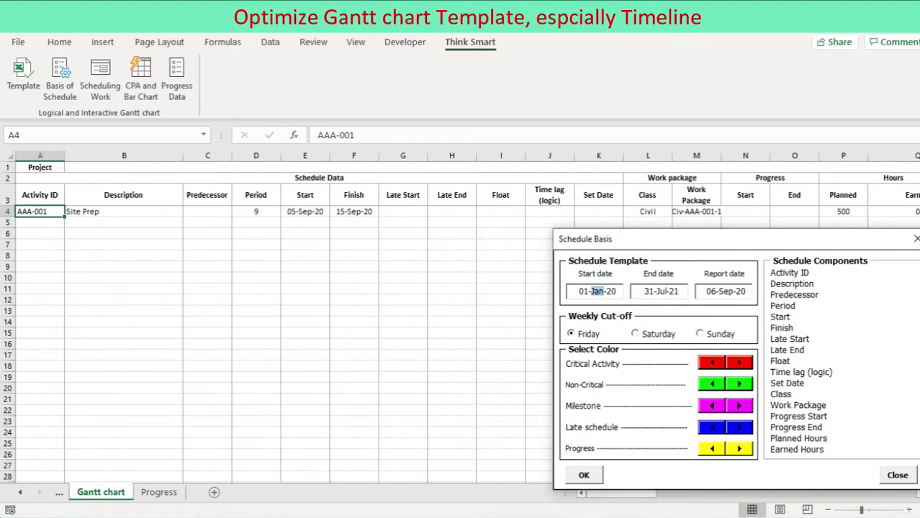
text(9)
click(584, 475)
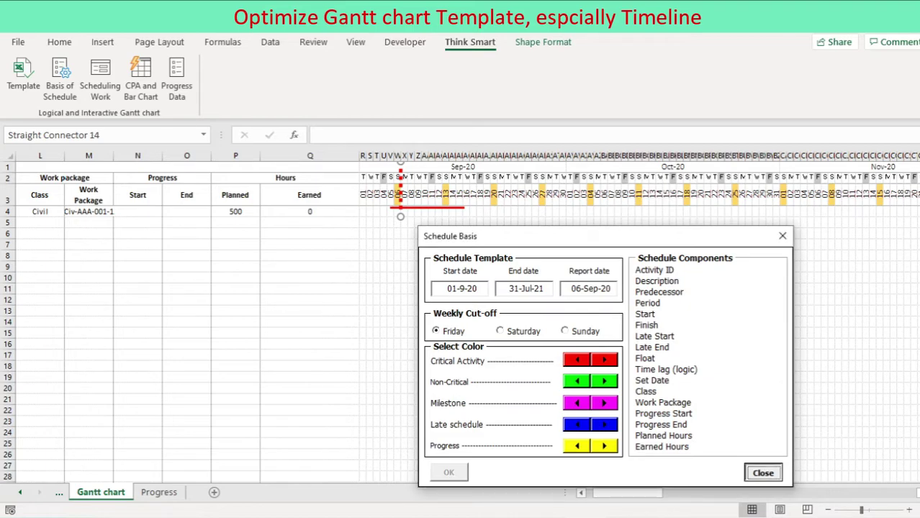
key(Return)
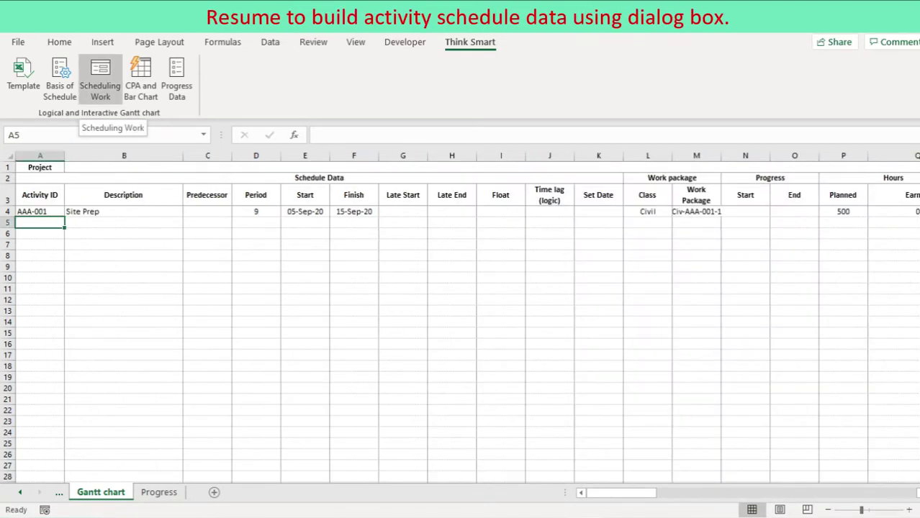
- Start activity AAA-002 with description Foundation Civil 1 and a period of 7
click(100, 79)
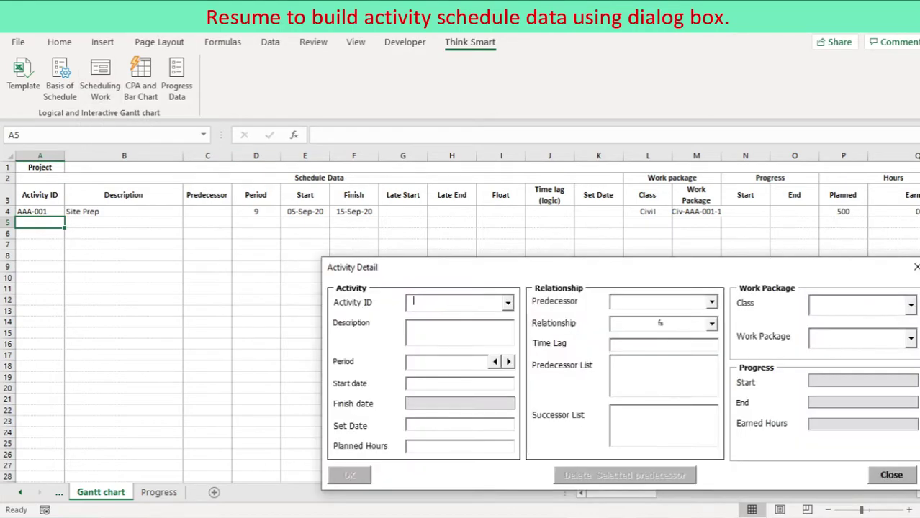
text(AAA)
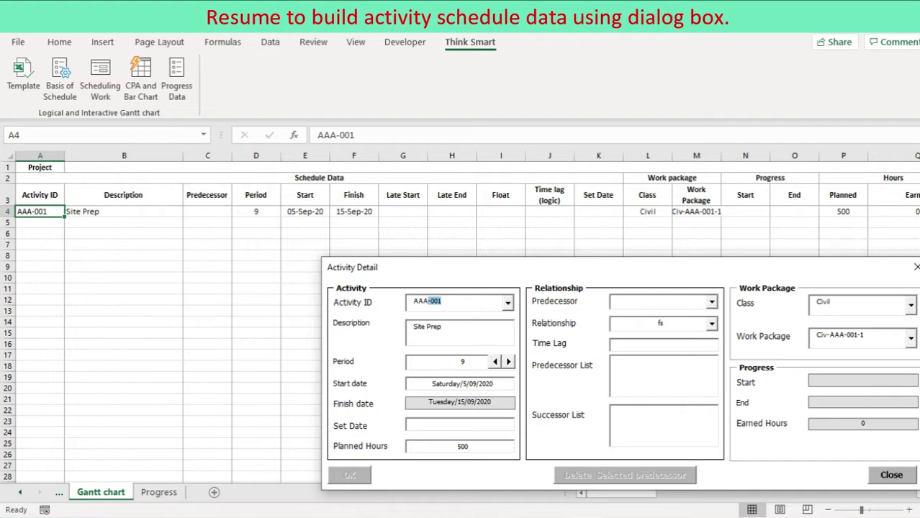
text(-002)
key(Tab)
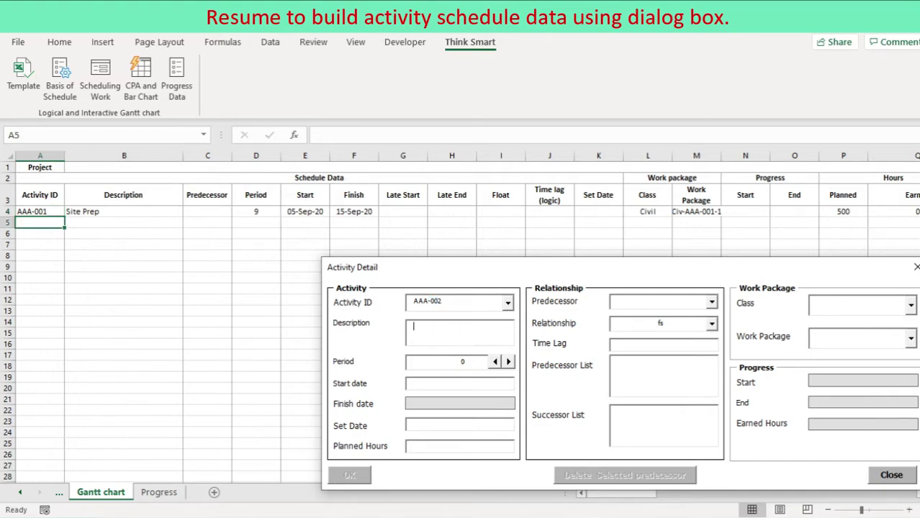
text(Foundation Civil 1)
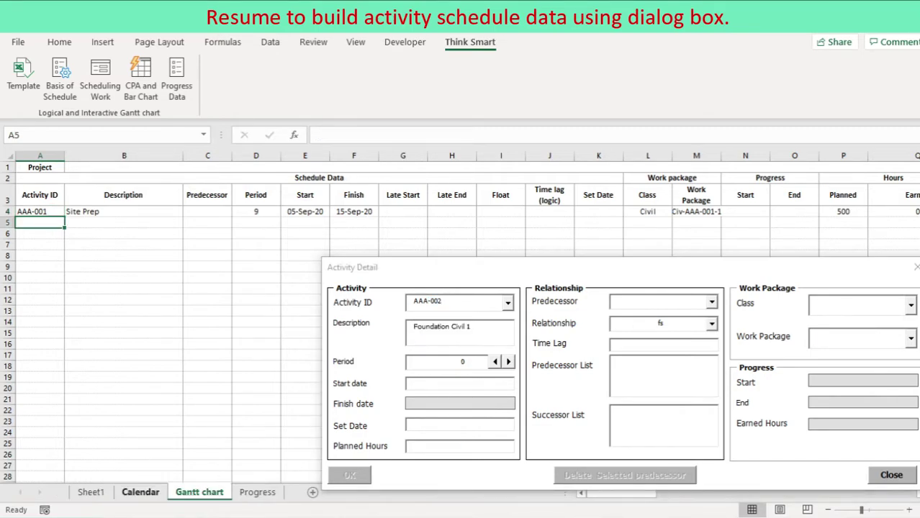
click(463, 362)
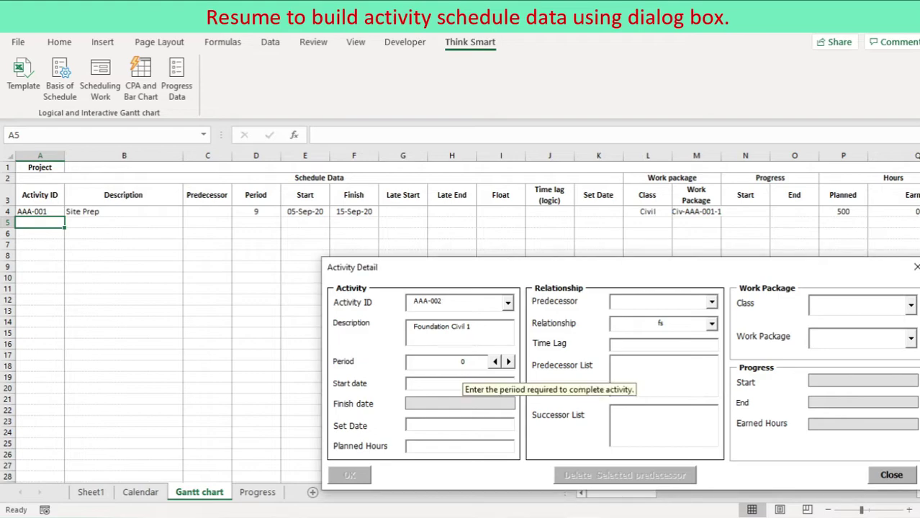
text(7)
key(Tab)
key(Tab)
key(Tab)
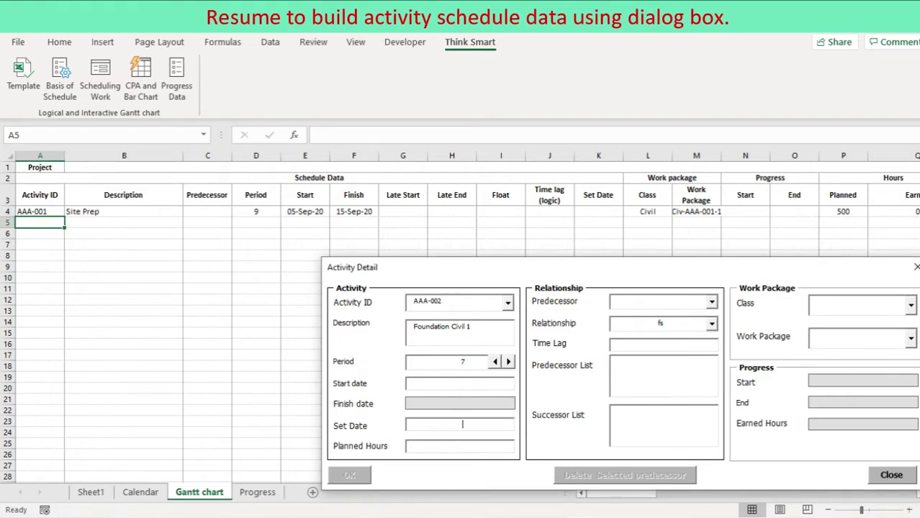
- Give activity AAA-002 200 planned hours and make AAA-001 its predecessor with an fs relationship
text(200)
key(Tab)
click(711, 302)
click(659, 315)
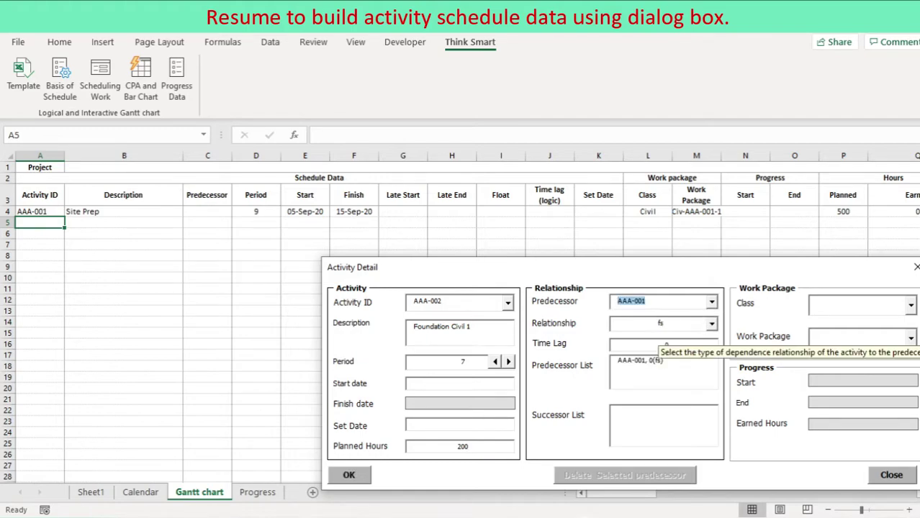
- Assign AAA-002 class Civil and work package Civ-AAA-002-1, and add it to the schedule with start date 17/9/2020
click(817, 303)
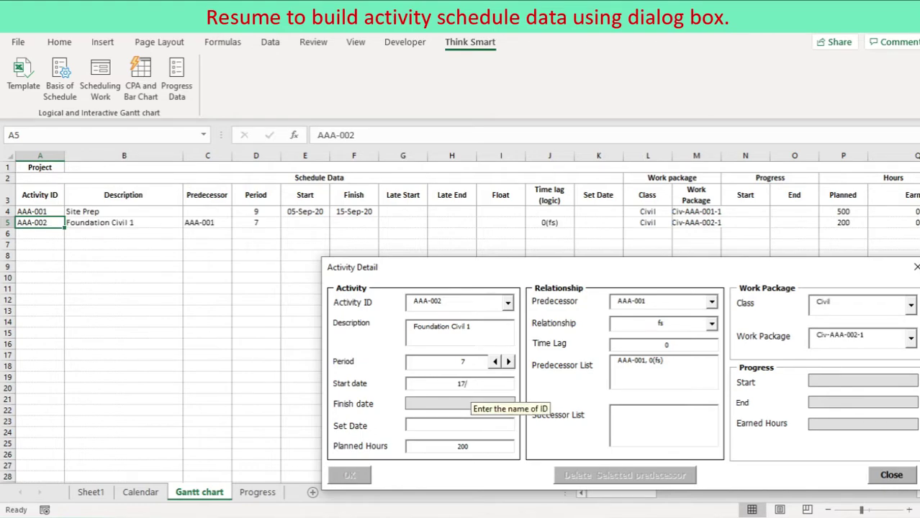
text(/2020)
key(Return)
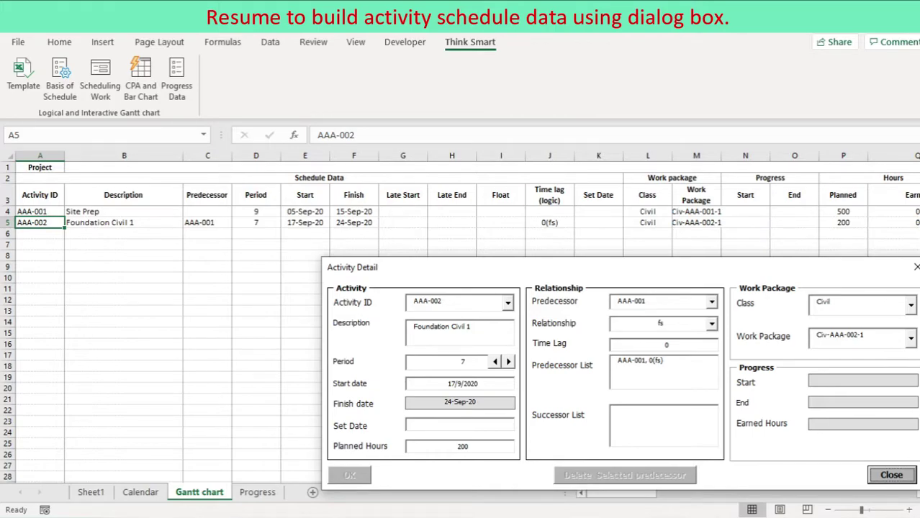
- Examine the timeline bars and the link between activities AAA-001 and AAA-002
click(696, 223)
key(Right)
key(Right)
key(Right)
key(Right)
key(Right)
key(Right)
key(Right)
key(Right)
key(Right)
key(Right)
key(Right)
key(Right)
key(Right)
key(Right)
key(Right)
key(Right)
key(Right)
key(Right)
key(Right)
key(Right)
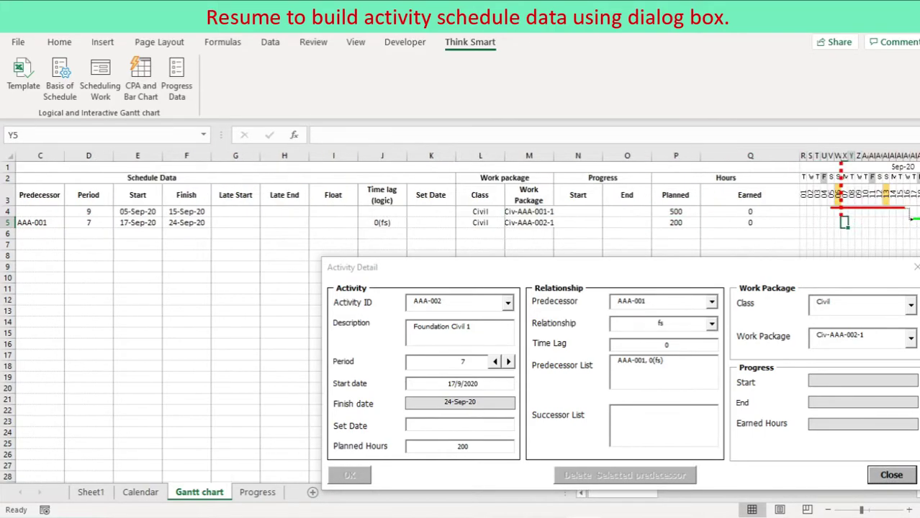
key(Right)
key(Right)
key(Right)
key(Right)
key(Right)
key(Right)
key(Right)
key(Right)
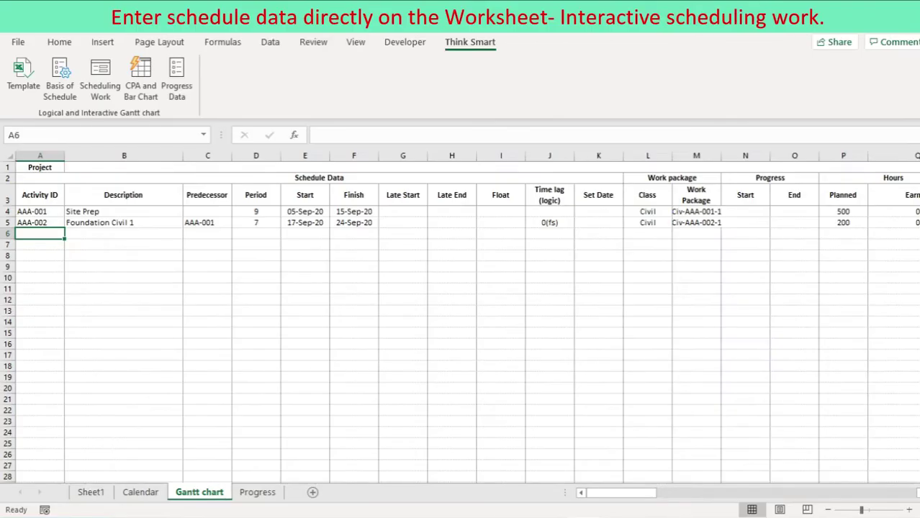
- Enter activity AAA-004 with description Cable Trench directly in row 6 of the Gantt chart sheet
text(AAA)
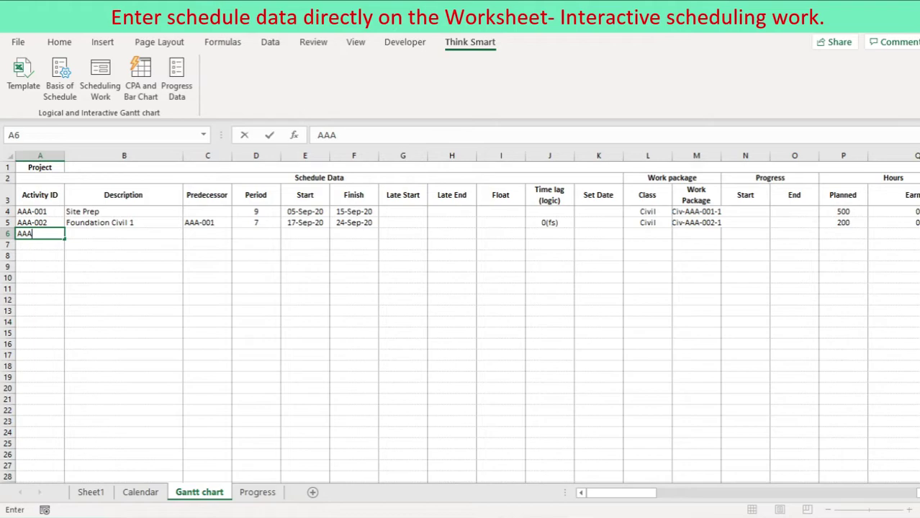
text(-004)
key(Tab)
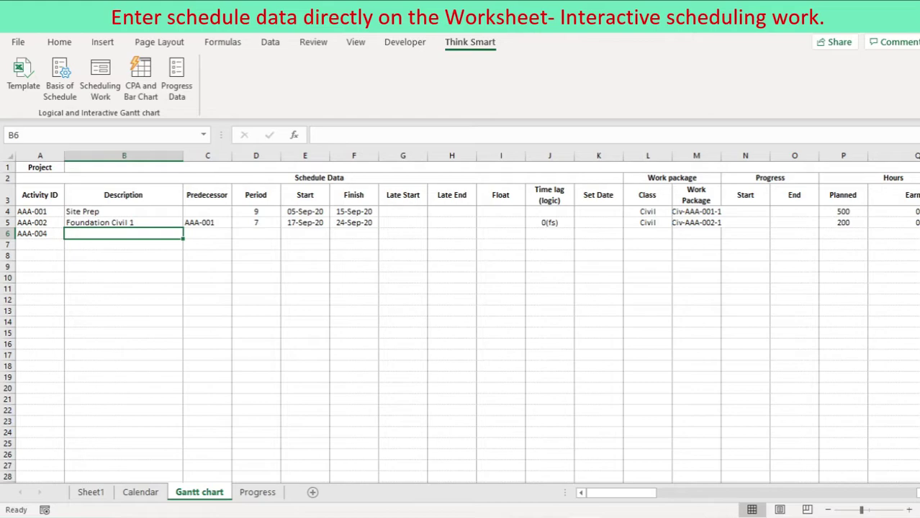
text(Cab)
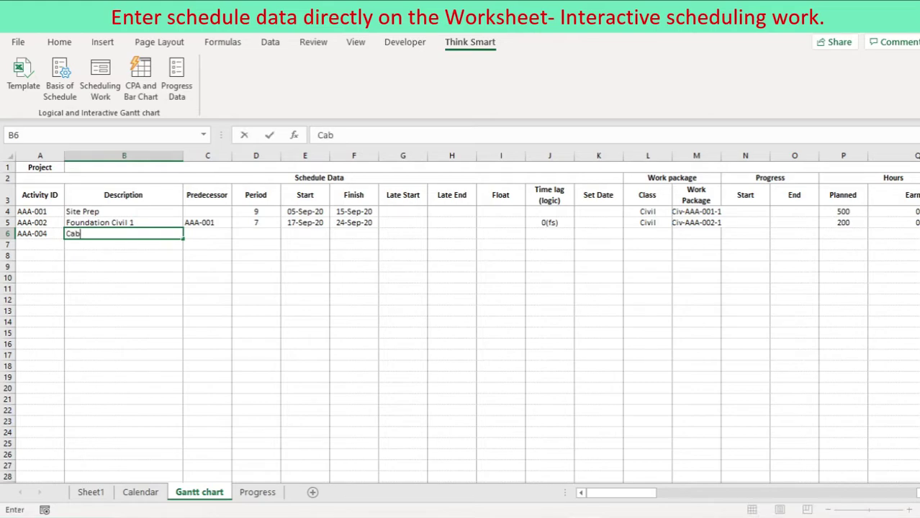
text(le Trench)
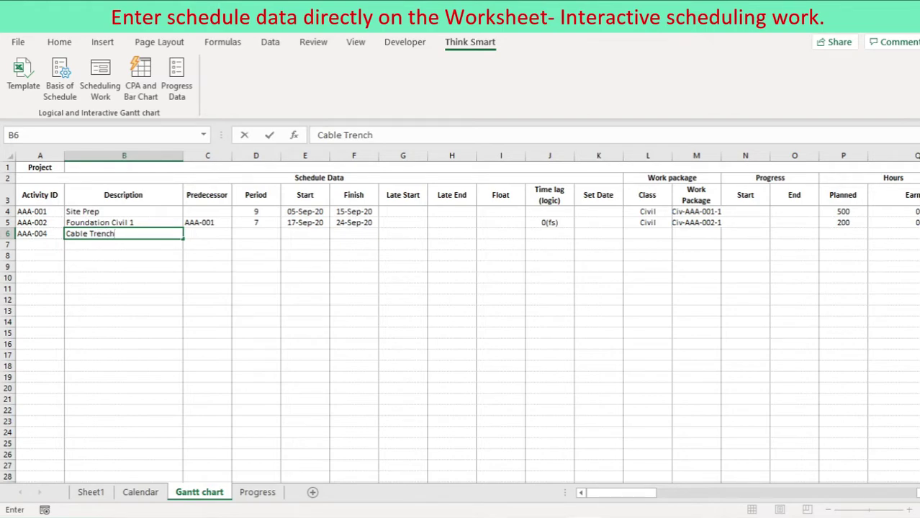
key(ctrl+Return)
key(Tab)
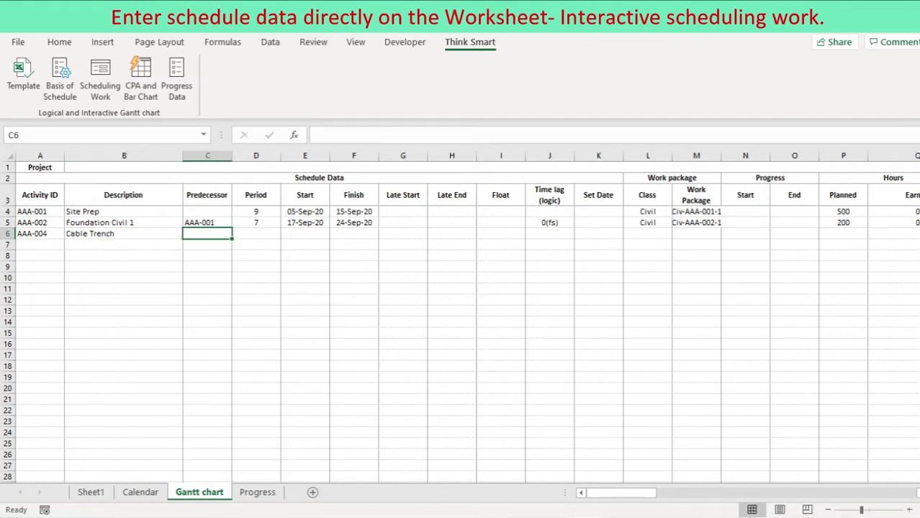
- Complete row 6 of the schedule with predecessor AAA-002, a period of 5 and start date 24/9/2020
text(AAA-)
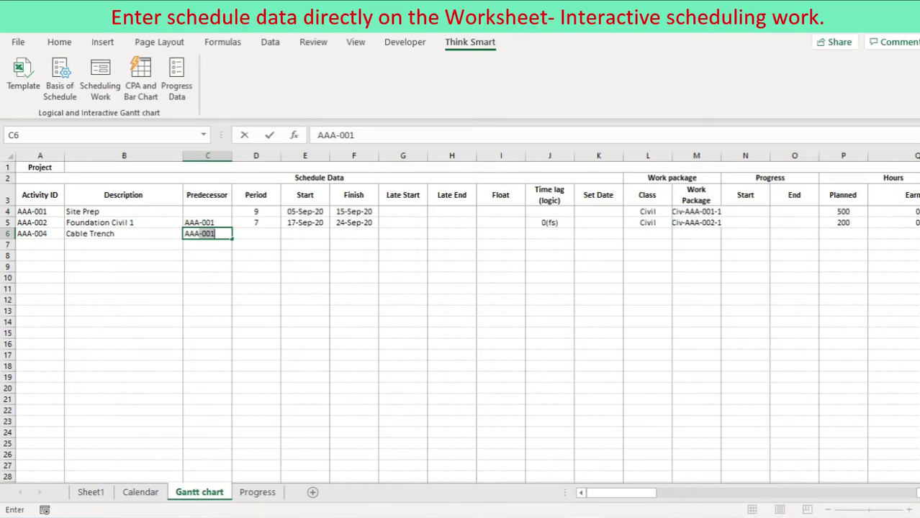
text(002)
key(Tab)
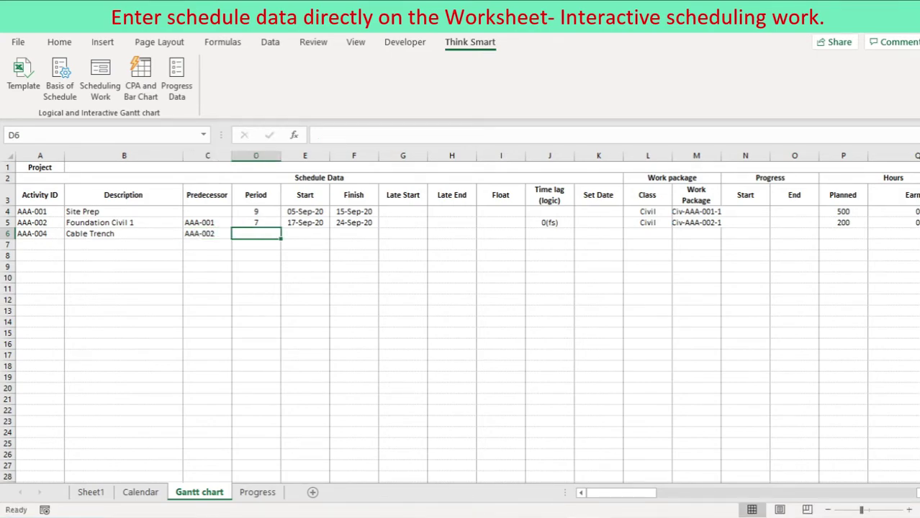
text(5)
key(Tab)
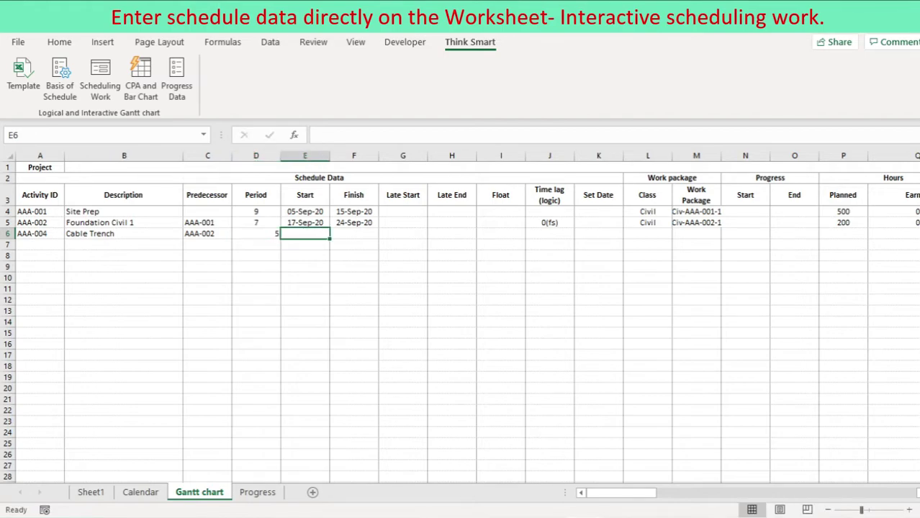
text(24/9/)
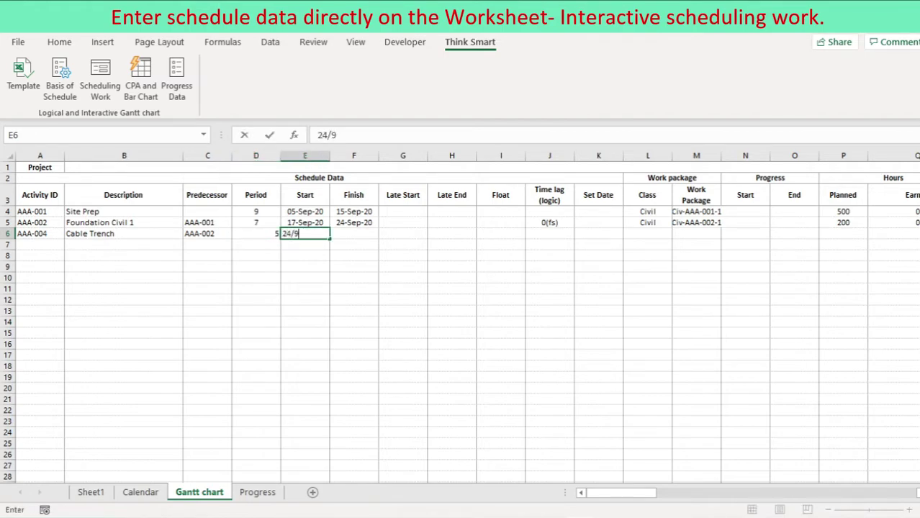
text(2020)
key(Return)
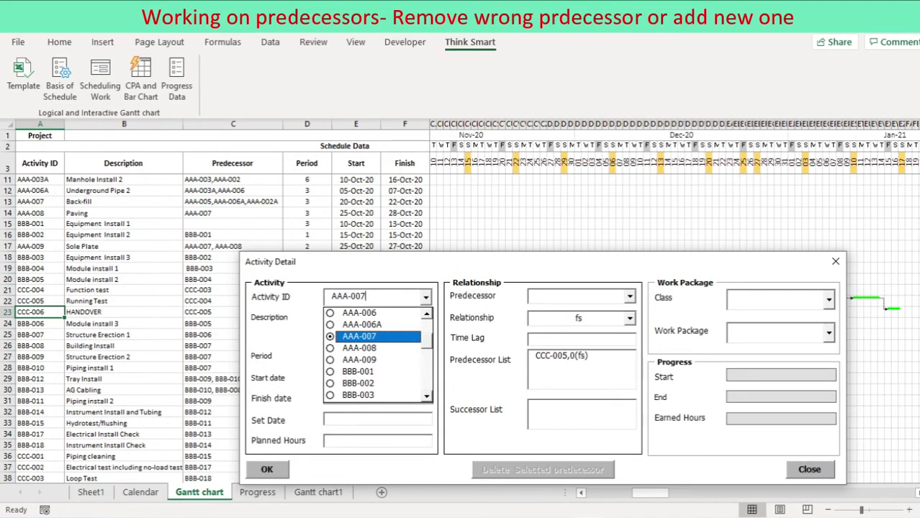
- Load the details of activity AAA-007 and delete AAA-002A from its predecessor list
click(360, 337)
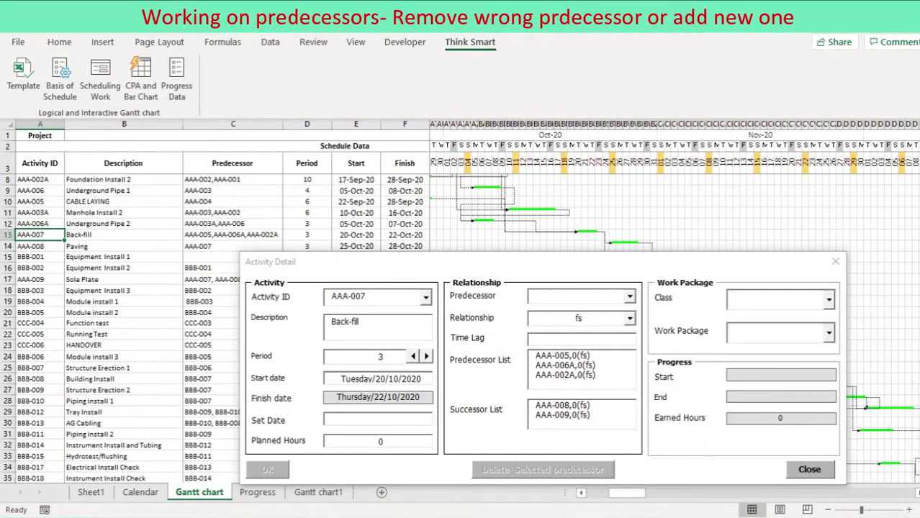
click(565, 375)
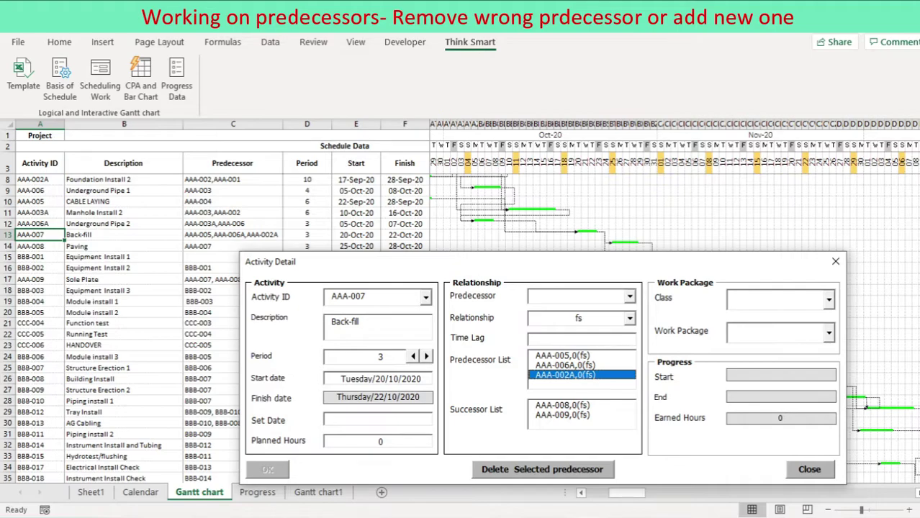
click(542, 469)
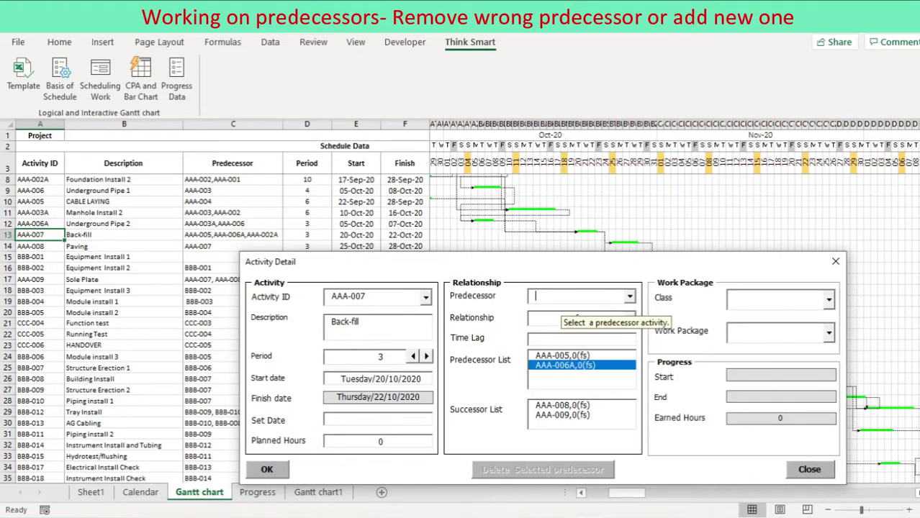
- Add AAA-002A back as a predecessor of activity AAA-007 and close the activity details
click(629, 296)
click(565, 333)
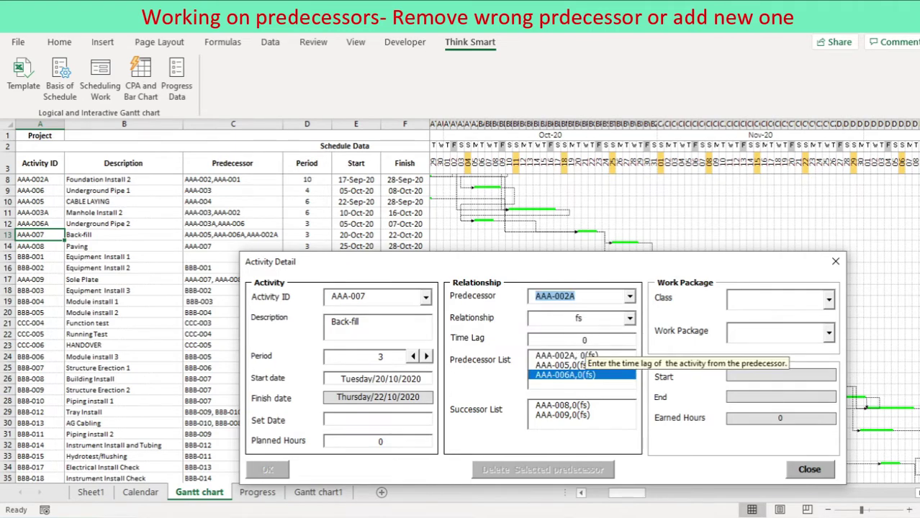
click(809, 469)
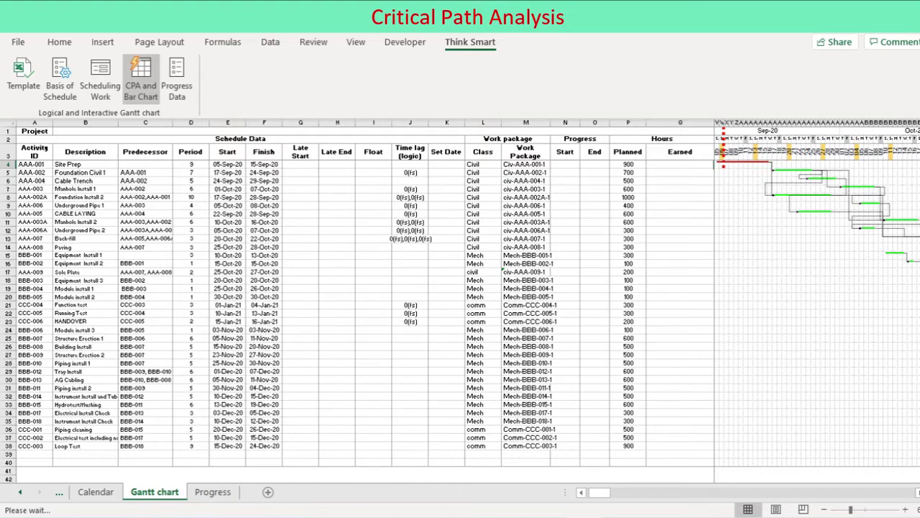
- Run the critical path analysis and generate the new bar chart for the whole schedule
click(140, 79)
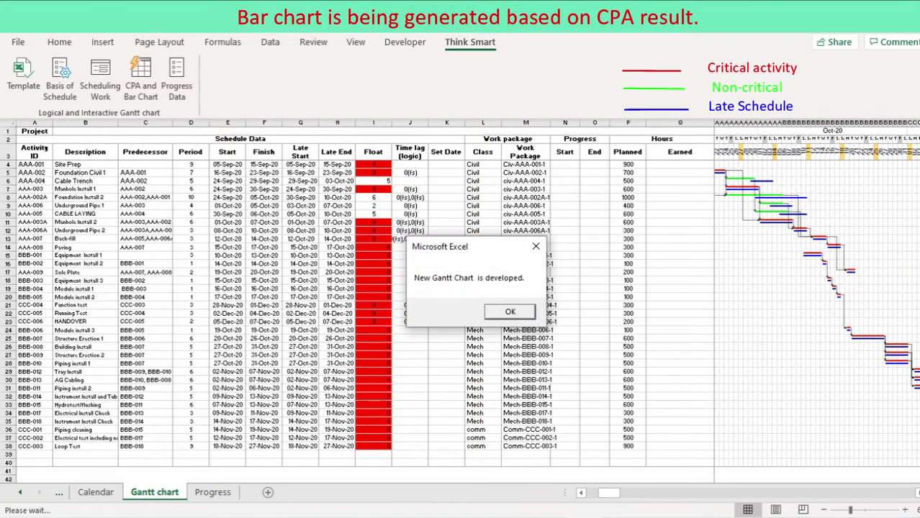
key(Return)
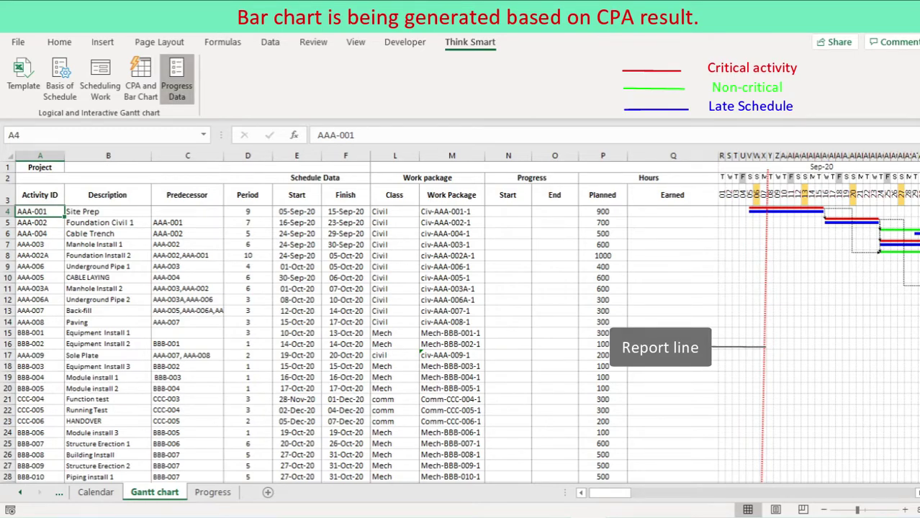
- Start a progress entry for work package Civ-AAA-001-1 with 150 earned hours
click(176, 80)
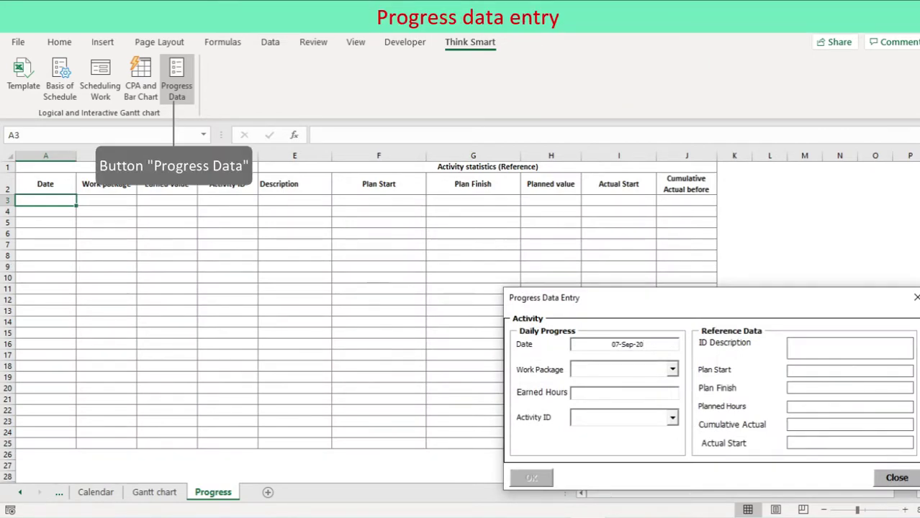
click(672, 368)
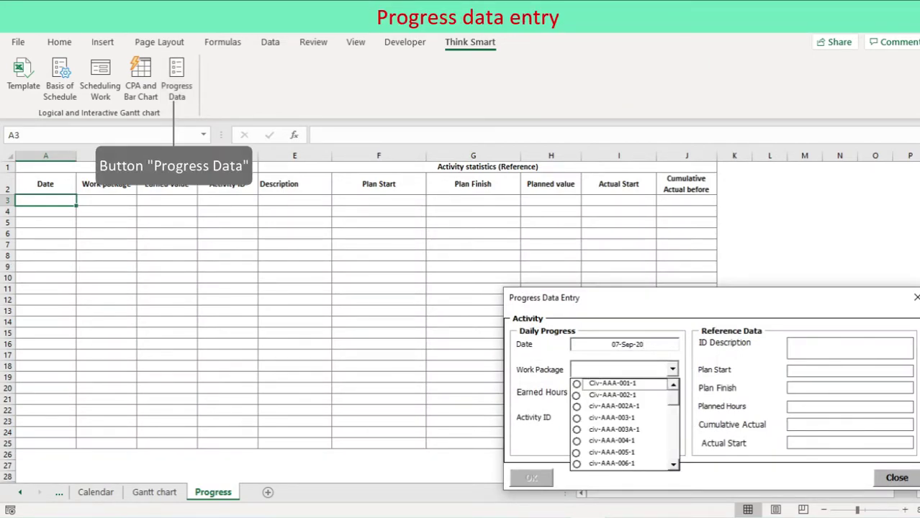
click(623, 383)
click(625, 393)
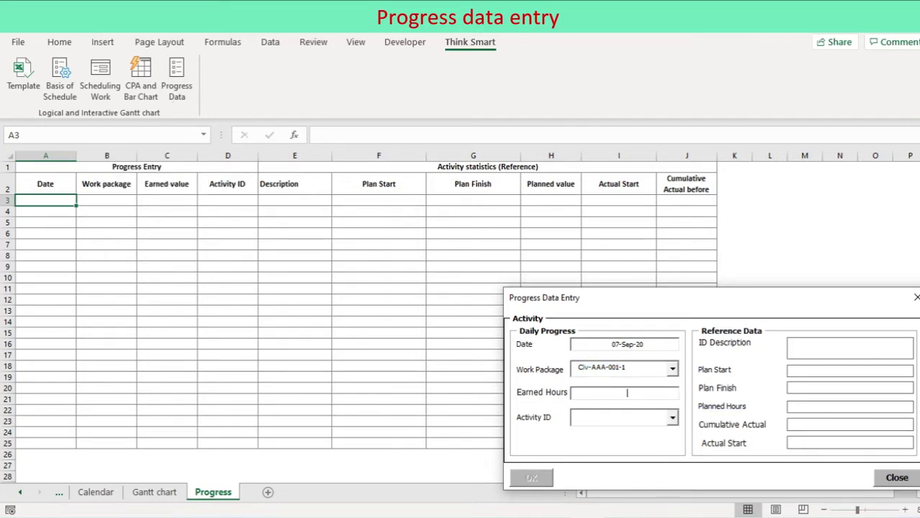
text(150)
key(Tab)
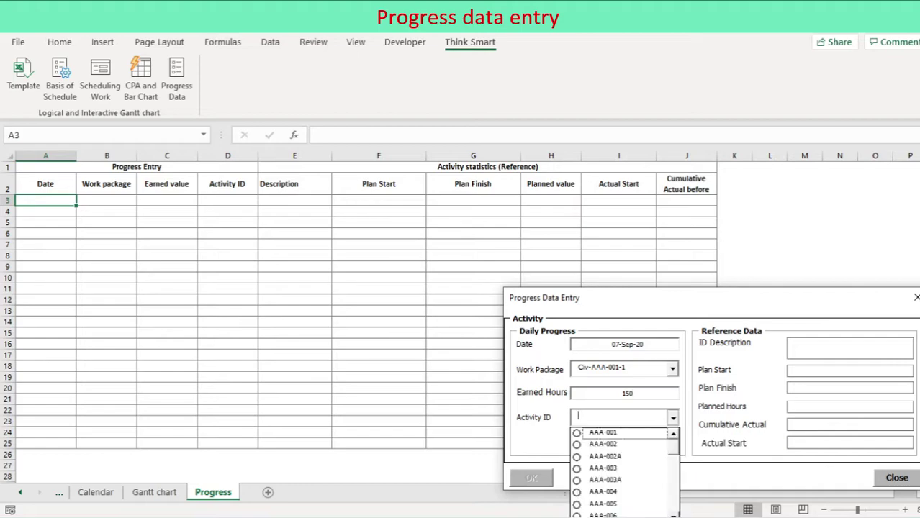
- Assign the progress entry to activity AAA-001 and record it in the Progress sheet
key(Down)
key(Return)
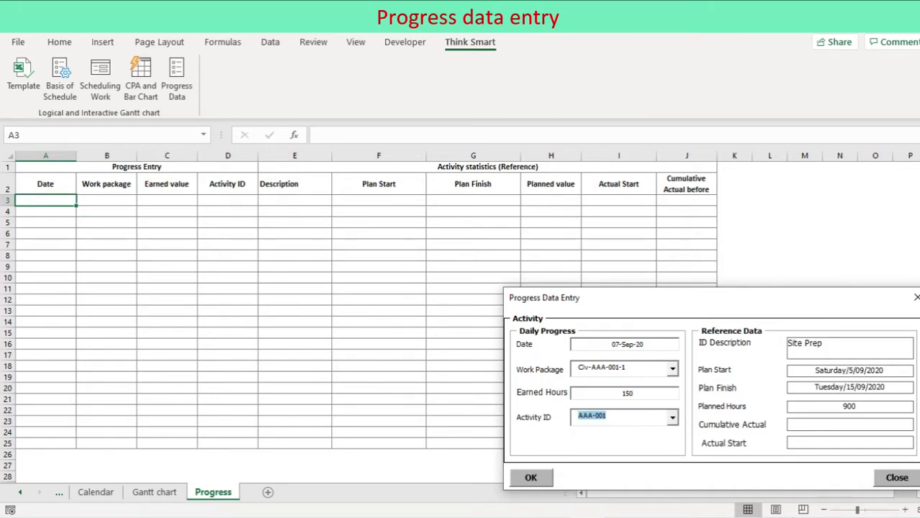
key(Tab)
key(Return)
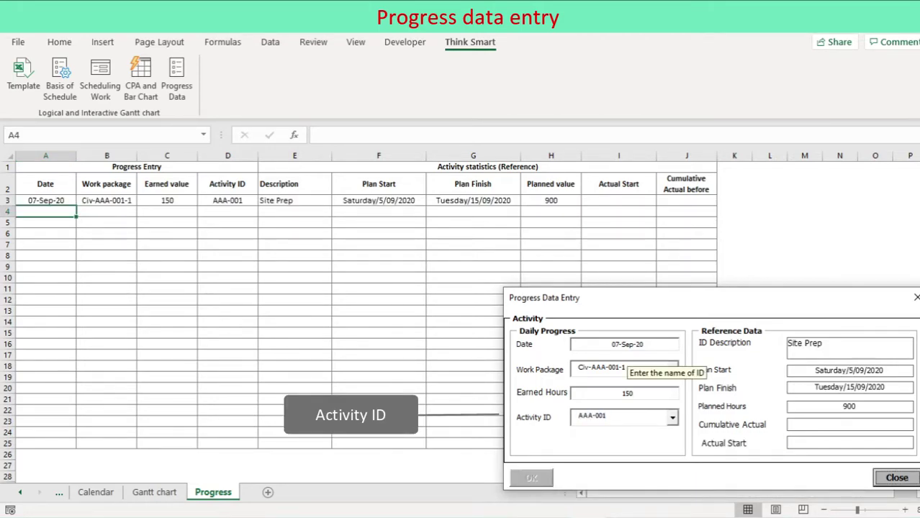
- Set the next progress entry's date to 05-Sep-20 and its earned hours to 100, keeping work package Civ-AAA-001-1
click(614, 344)
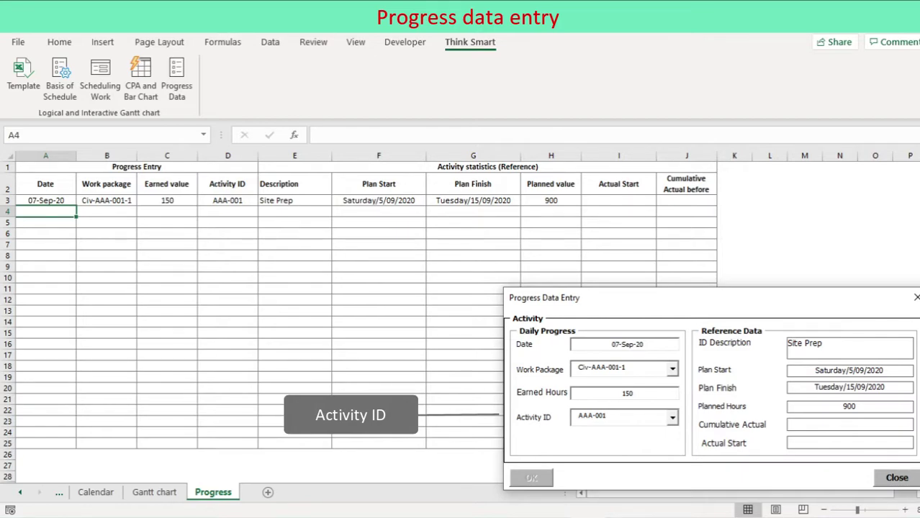
key(BackSpace)
text(5)
click(625, 367)
click(632, 393)
double_click(626, 393)
text(100)
key(Tab)
key(Return)
- Assign the 100-hour progress entry to activity AAA-001 and record it in the Progress sheet
click(672, 417)
click(603, 432)
click(531, 478)
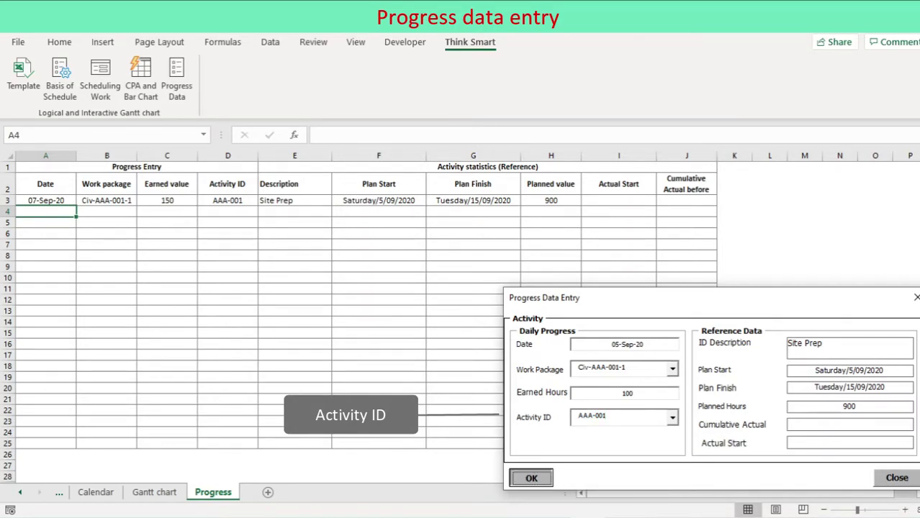
key(Return)
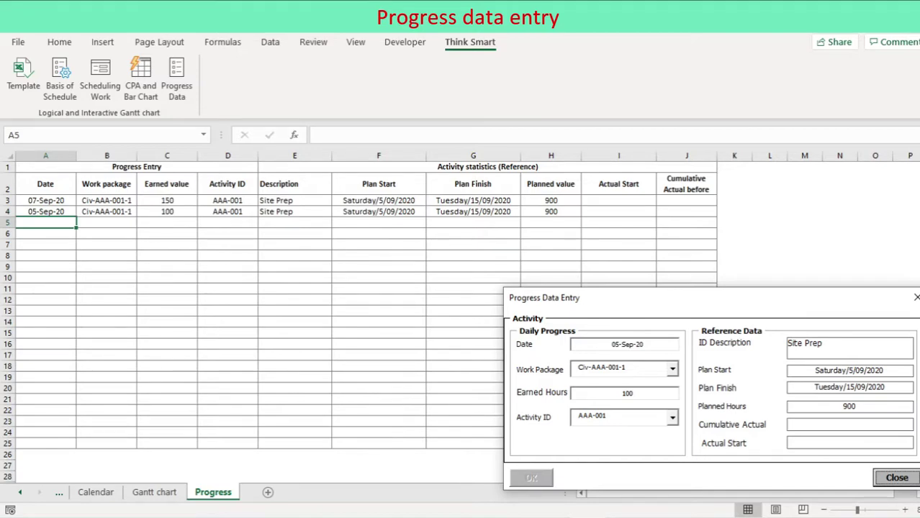
- Prepare a progress entry dated 7/9/2020 for work package Civ-AAA-002-1 with 200 earned hours
key(Tab)
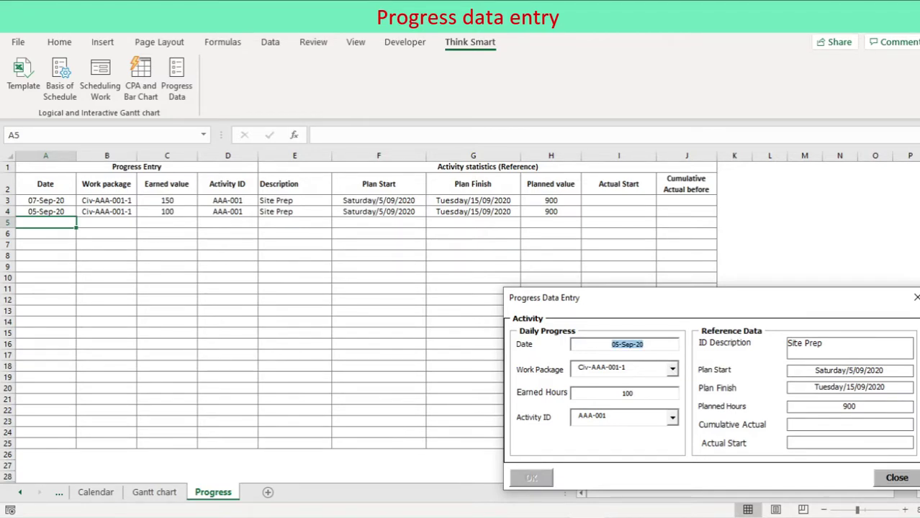
text(7/9/2020)
click(671, 370)
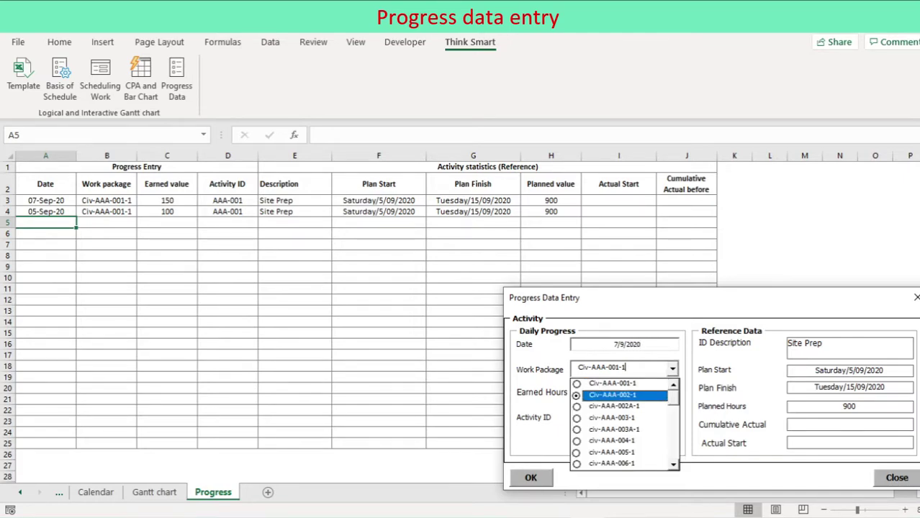
click(623, 395)
key(Tab)
text(200)
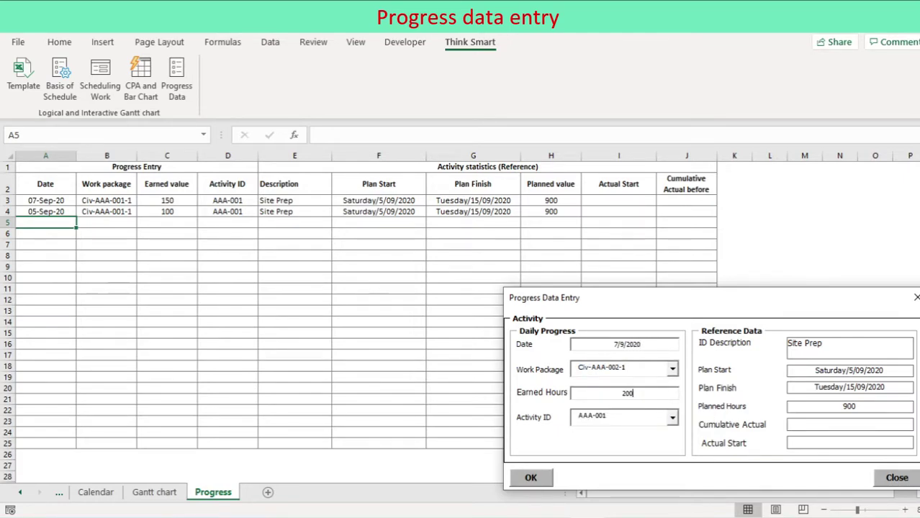
- Assign the 200-hour entry to activity AAA-002, record it and close the progress data form
key(Tab)
key(alt+Down)
key(Down)
key(Return)
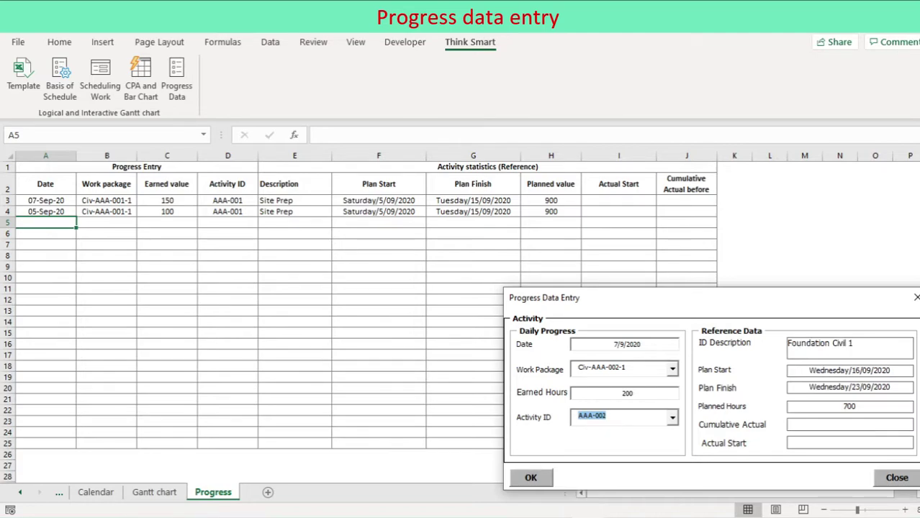
key(Tab)
key(Return)
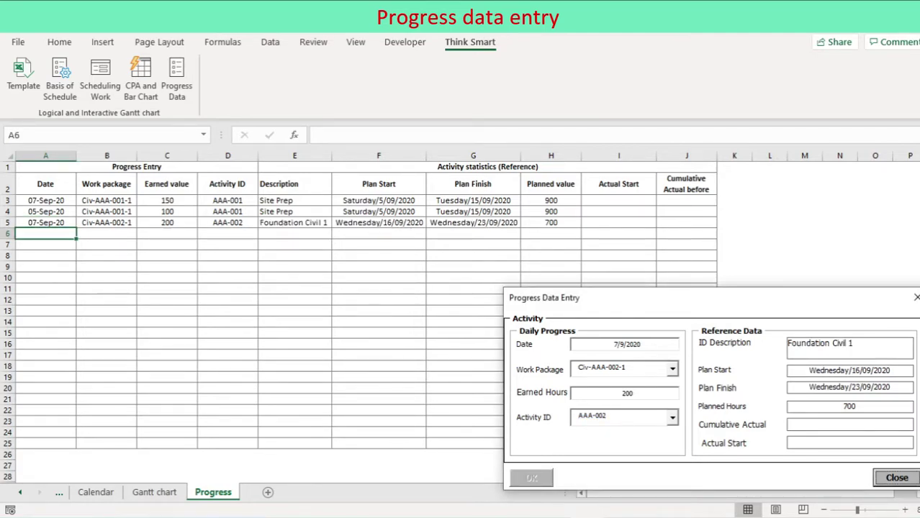
key(Return)
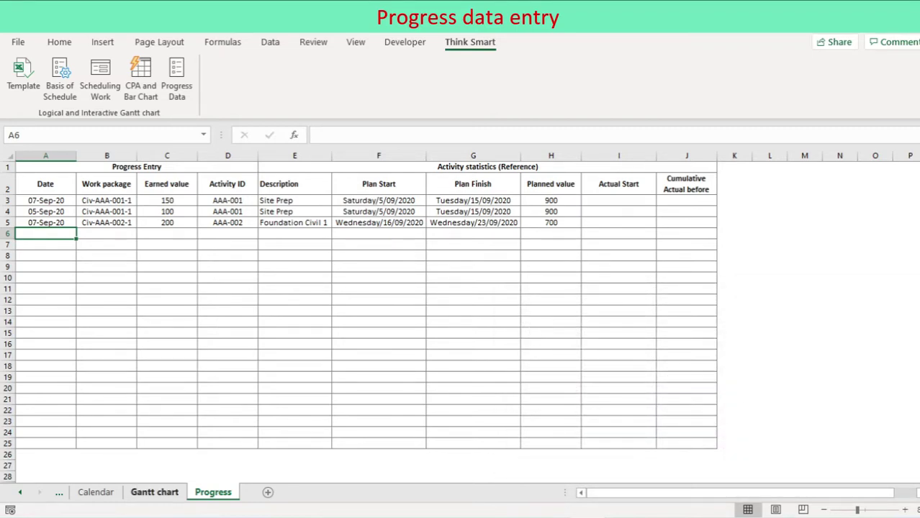
- Check the progress dates, earned hours and progress bars of AAA-001 and AAA-002 in the Gantt chart sheet
click(154, 492)
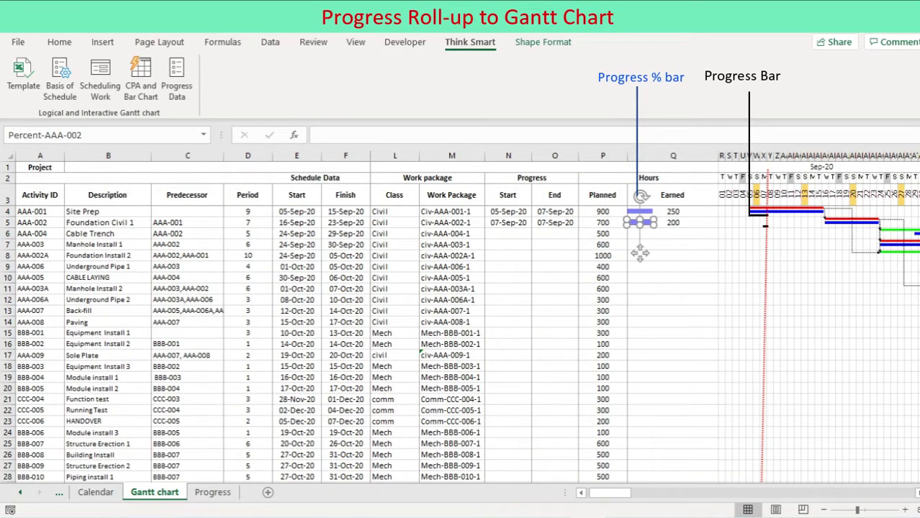
drag(508, 212, 554, 223)
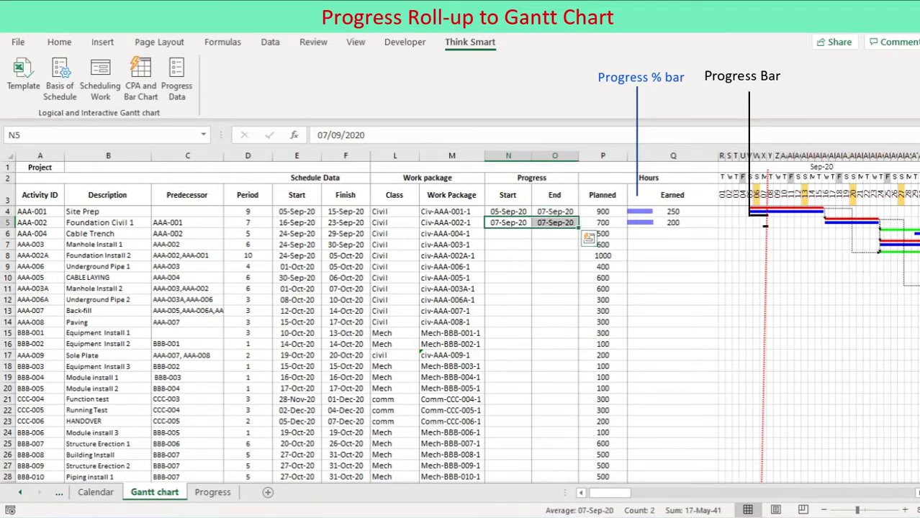
click(672, 211)
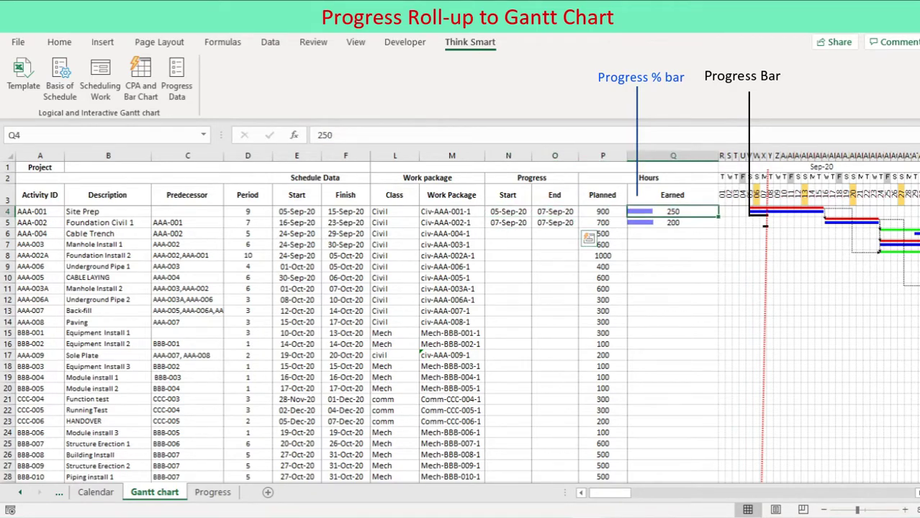
drag(672, 212, 673, 222)
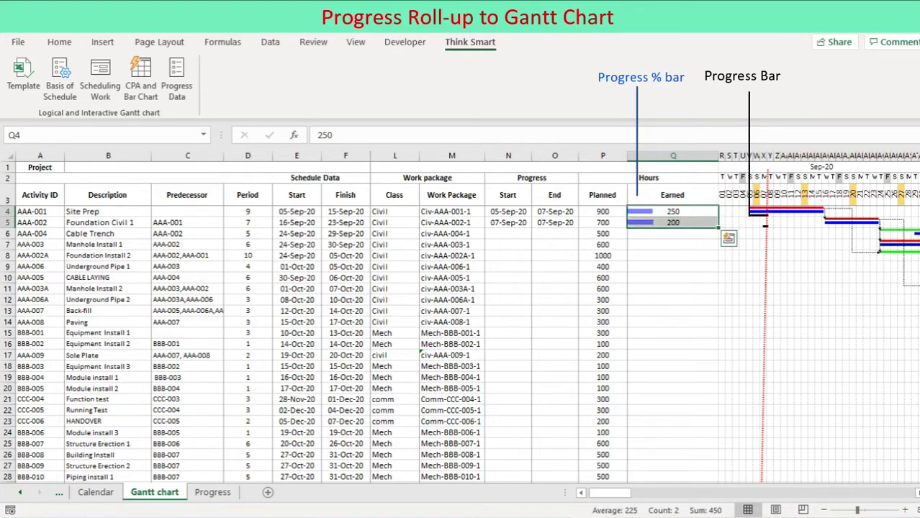
click(759, 245)
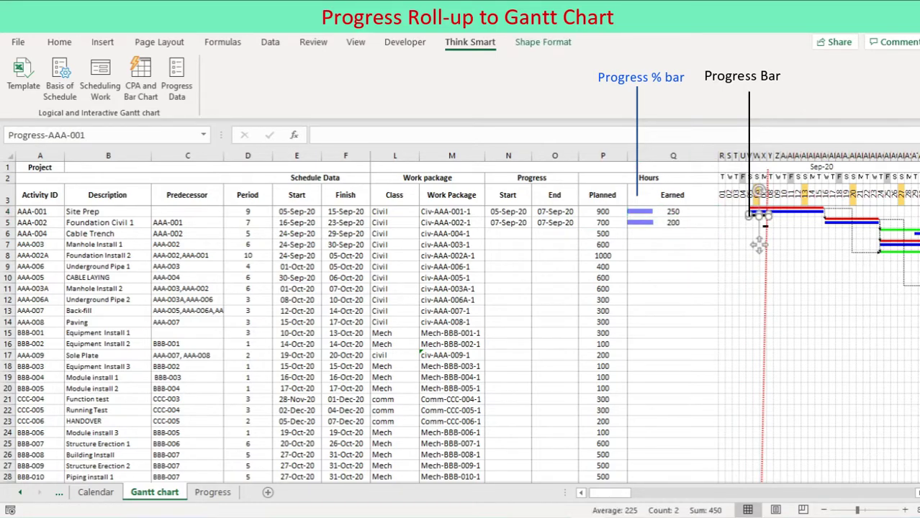
click(760, 244)
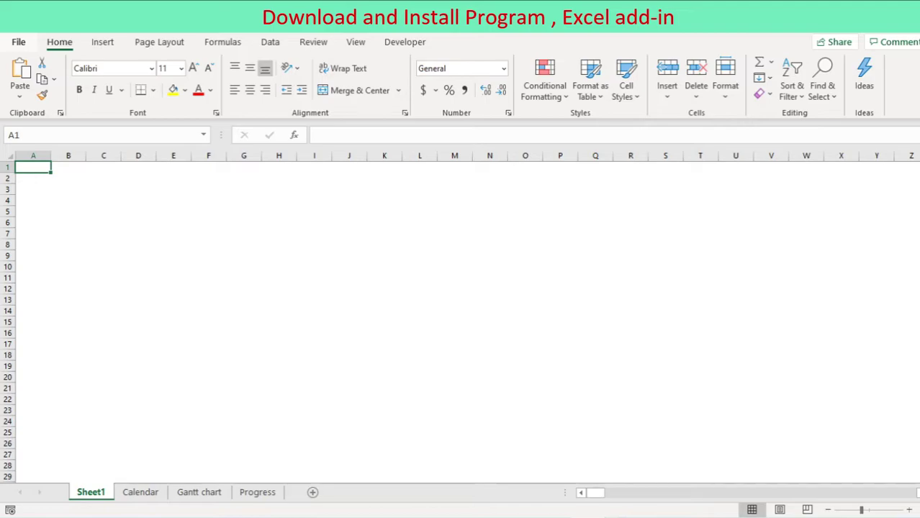
- Open the list of available Excel add-ins from the Excel options
click(18, 41)
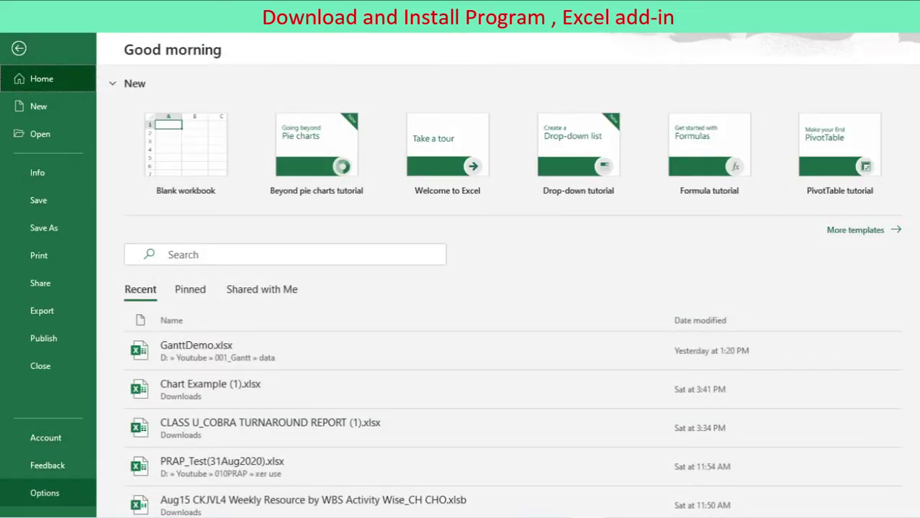
click(44, 493)
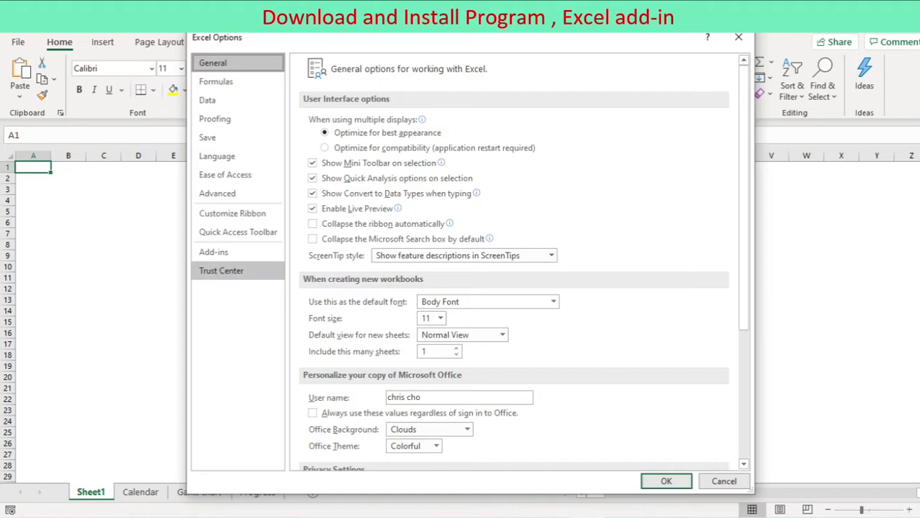
click(214, 251)
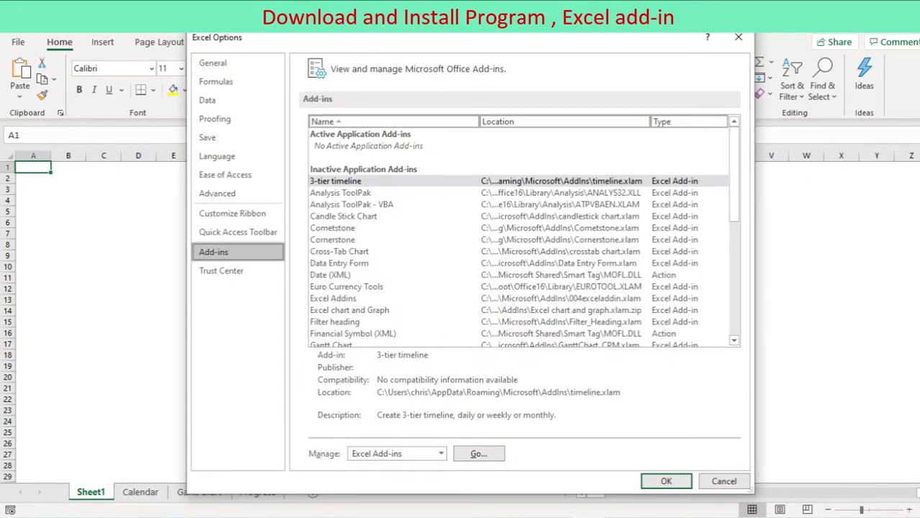
click(479, 453)
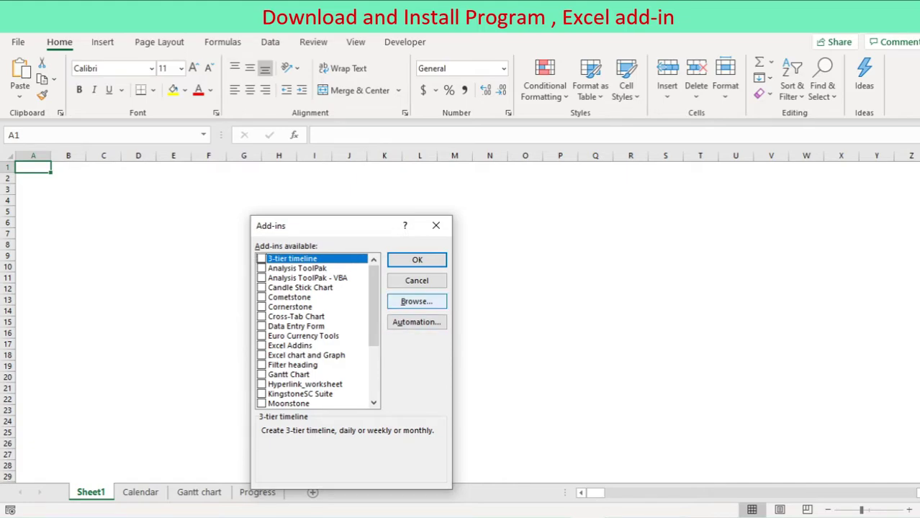
- Install GanttChart_CPM.xlam over the existing copy with the Gantt Chart add-in enabled, and display the Think Smart tools
click(416, 301)
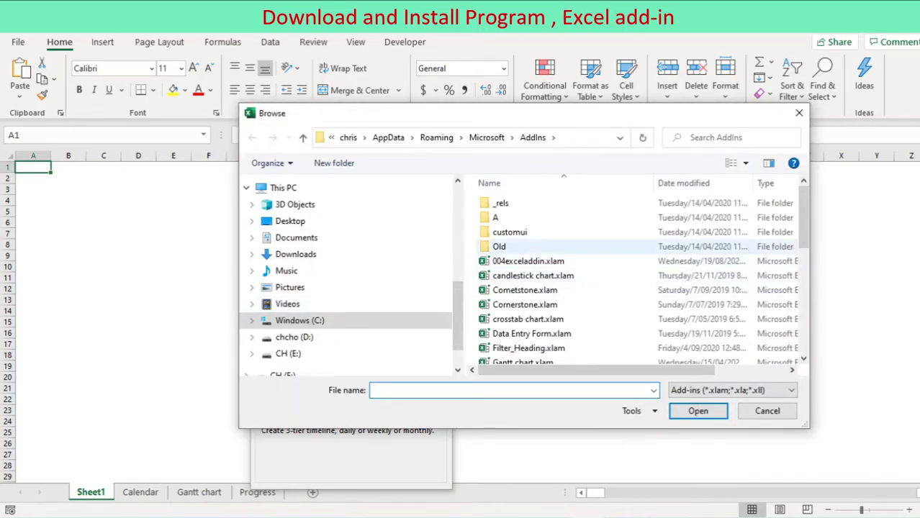
scroll(669, 252, down, 2)
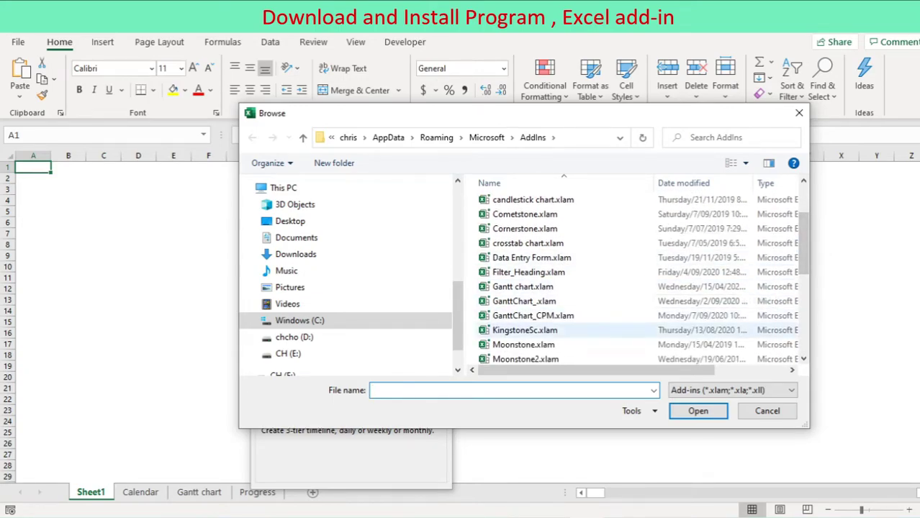
double_click(532, 316)
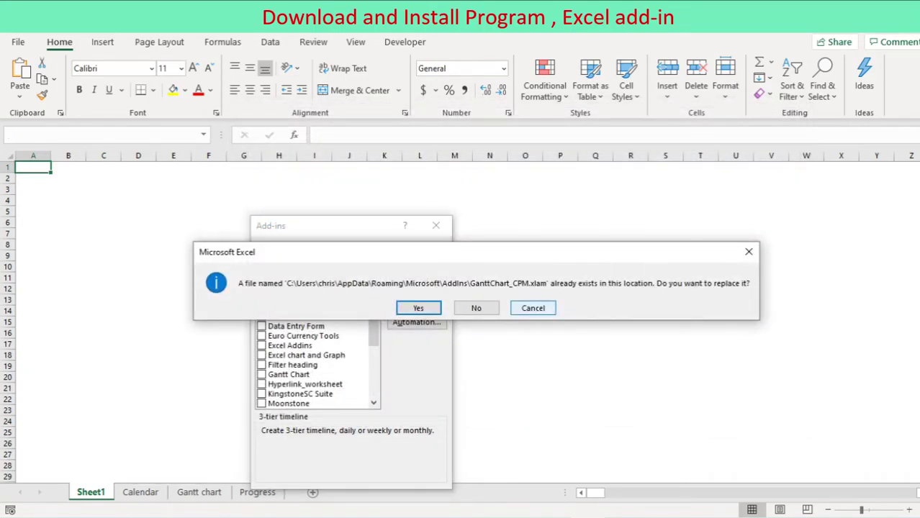
key(Return)
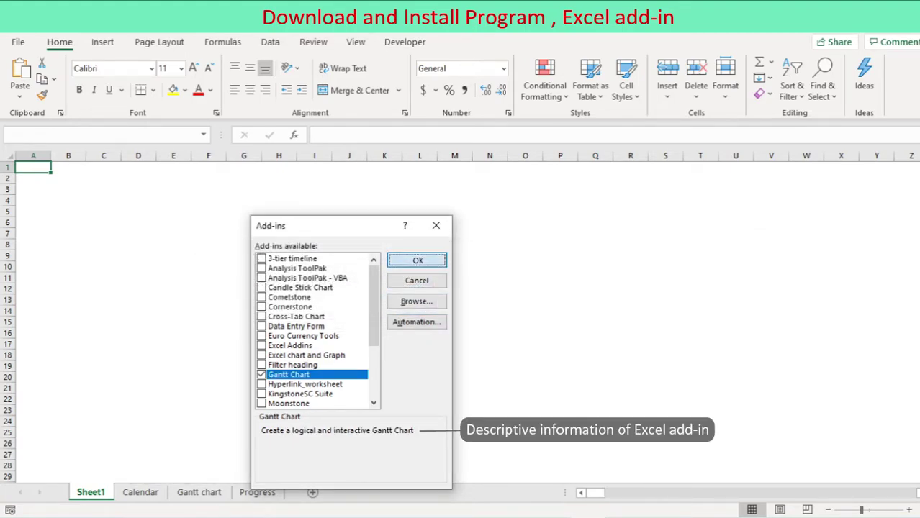
key(Return)
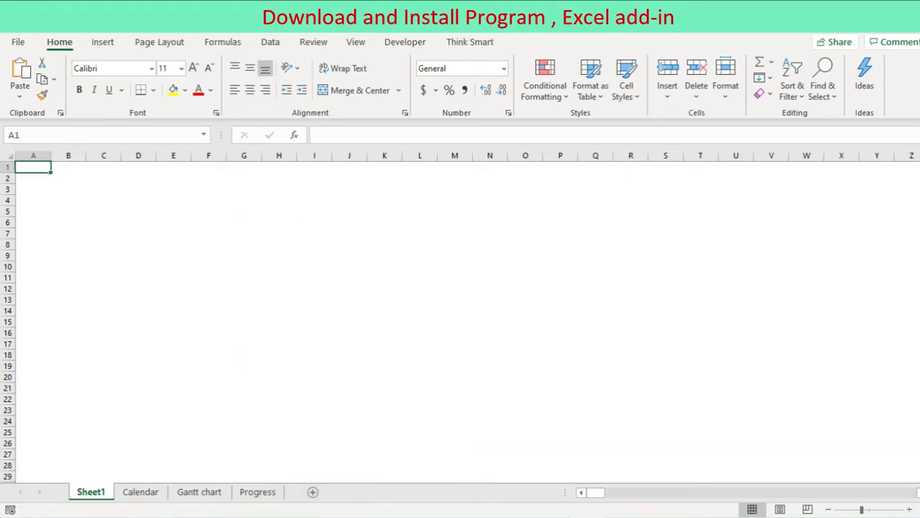
click(470, 42)
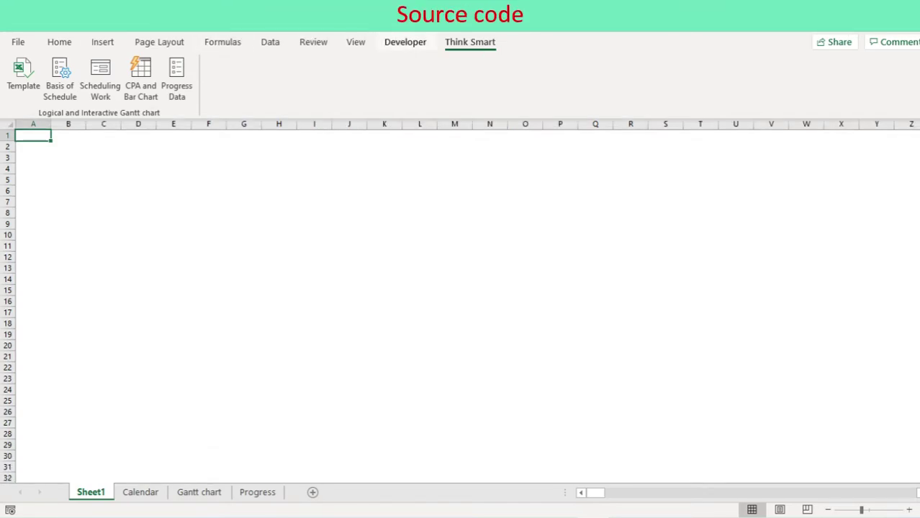
- Open the Visual Basic editor and select the GanttChart (GanttChart_CPM.xlam) project
click(405, 42)
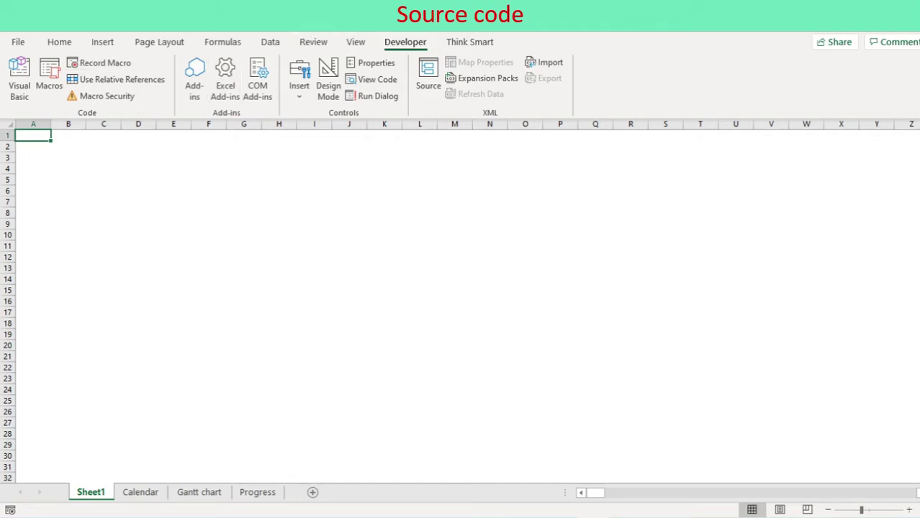
click(20, 79)
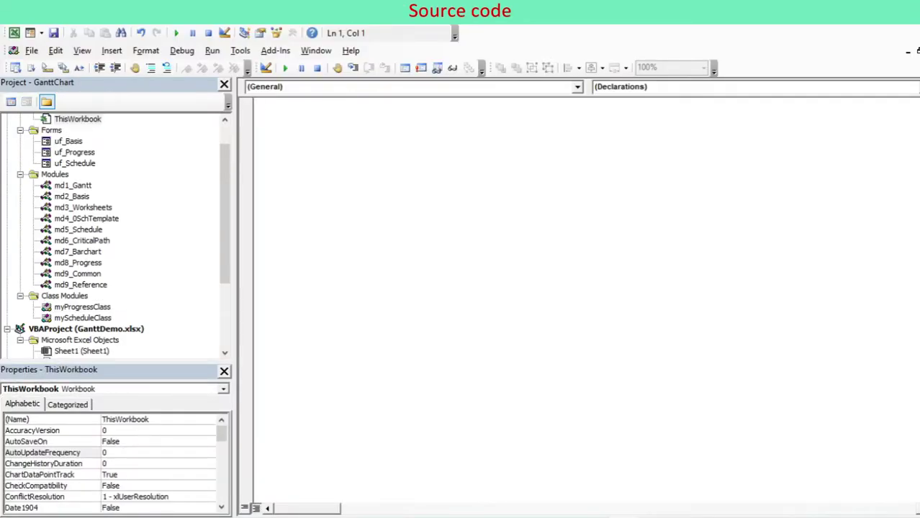
drag(225, 213, 224, 194)
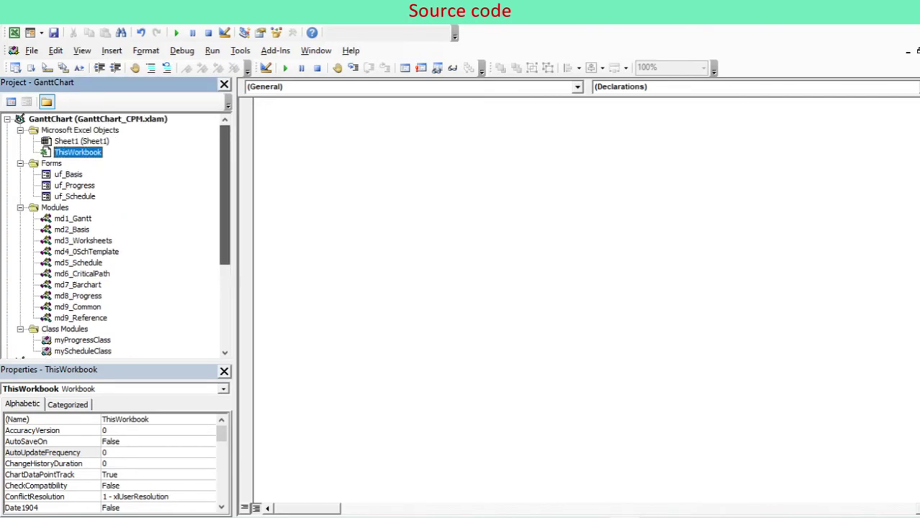
click(97, 118)
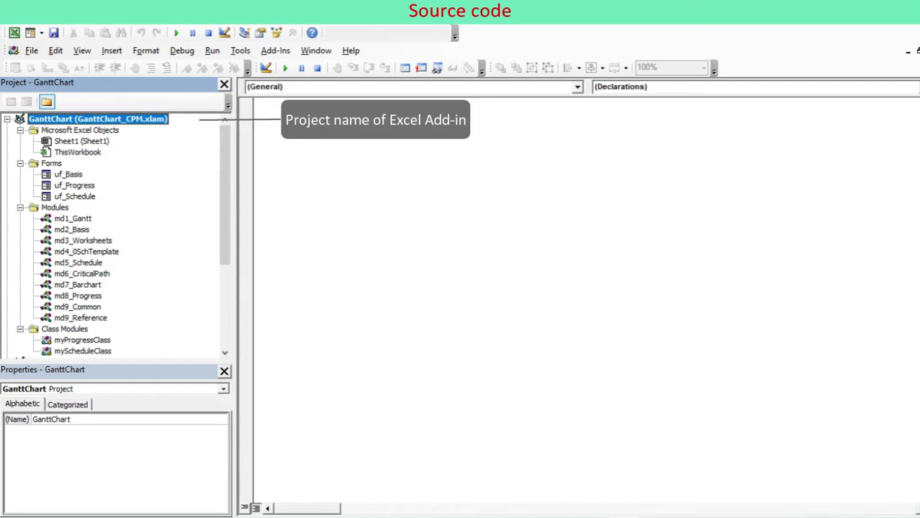
- Go through the add-in's user forms uf_Basis, uf_Progress and uf_Schedule
click(68, 174)
click(74, 185)
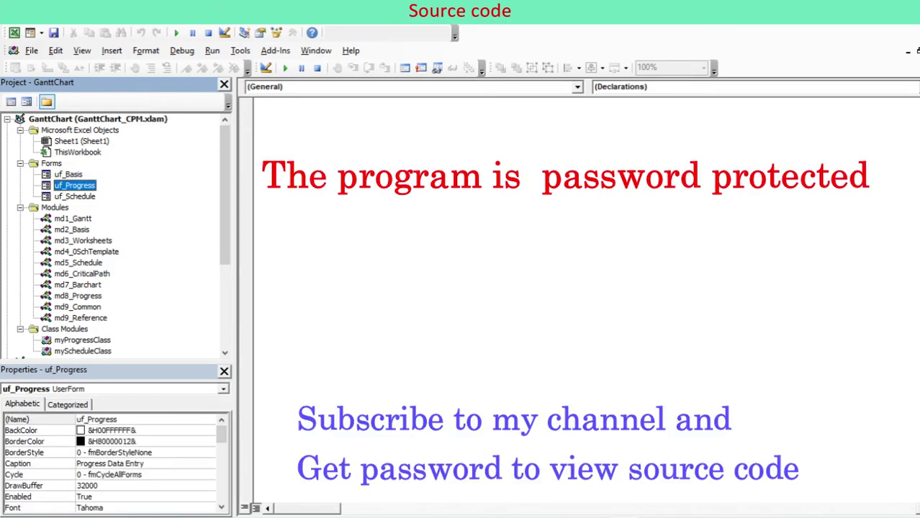
click(75, 196)
- Go through the add-in's standard modules one by one, from md1_Gantt to md9_Reference
click(73, 218)
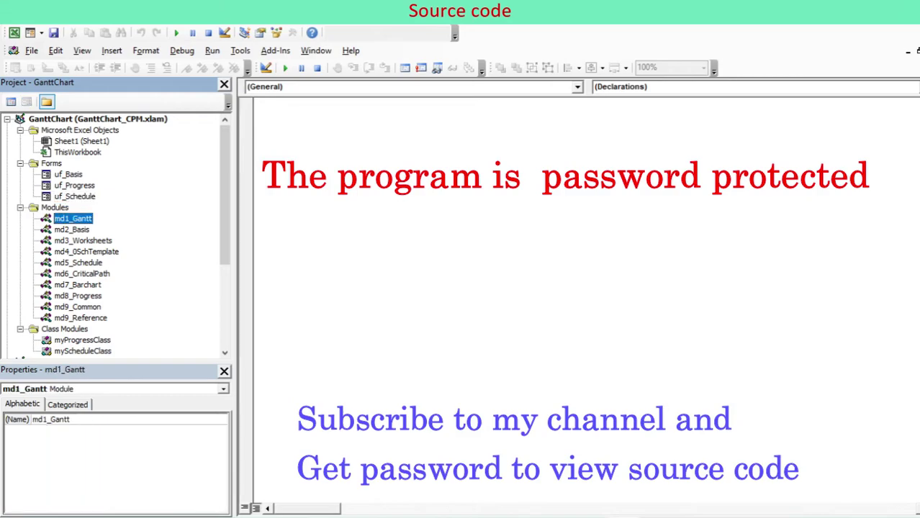
click(72, 229)
click(83, 240)
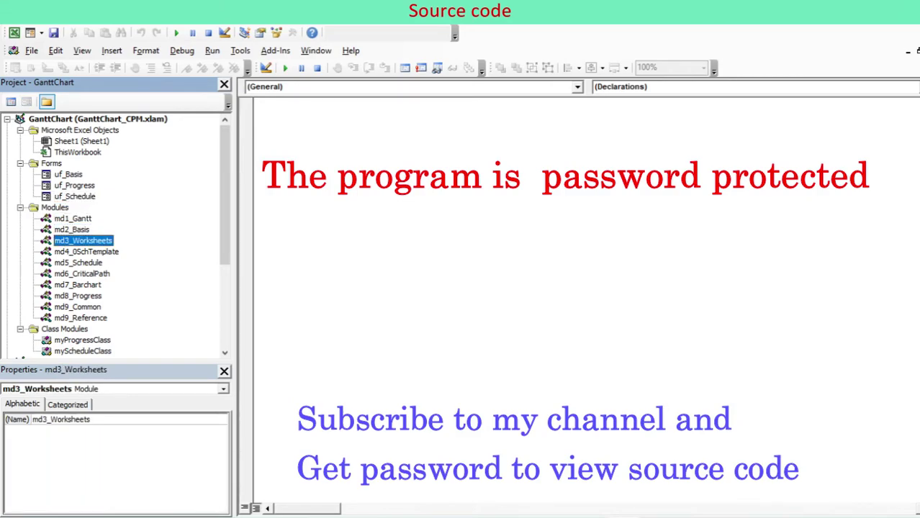
click(87, 251)
click(78, 262)
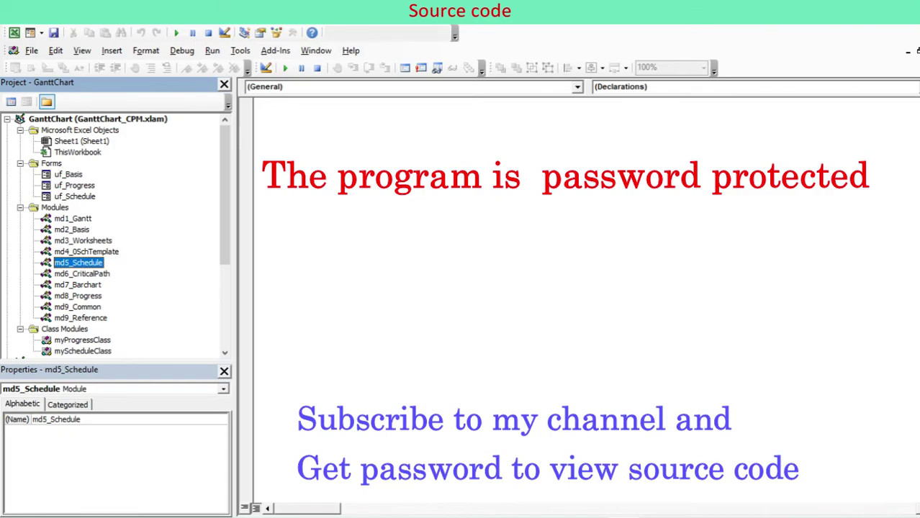
click(83, 273)
click(77, 284)
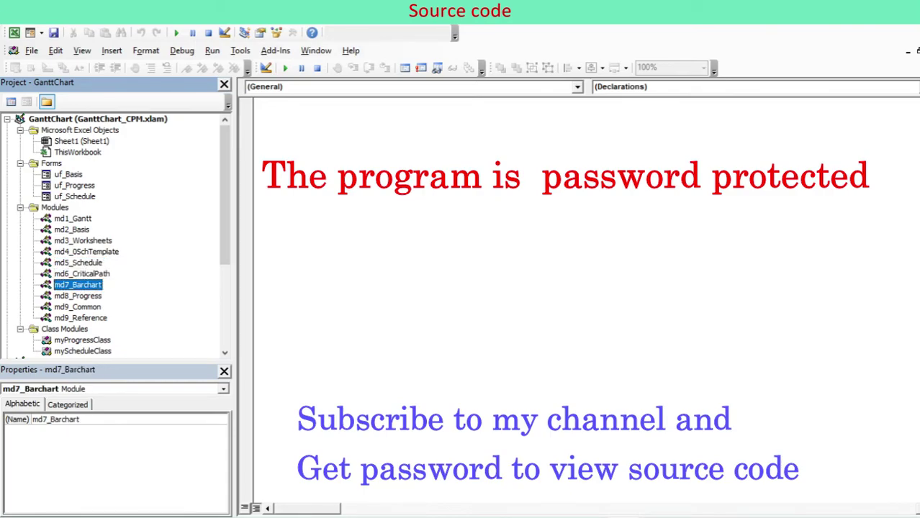
click(78, 296)
click(77, 307)
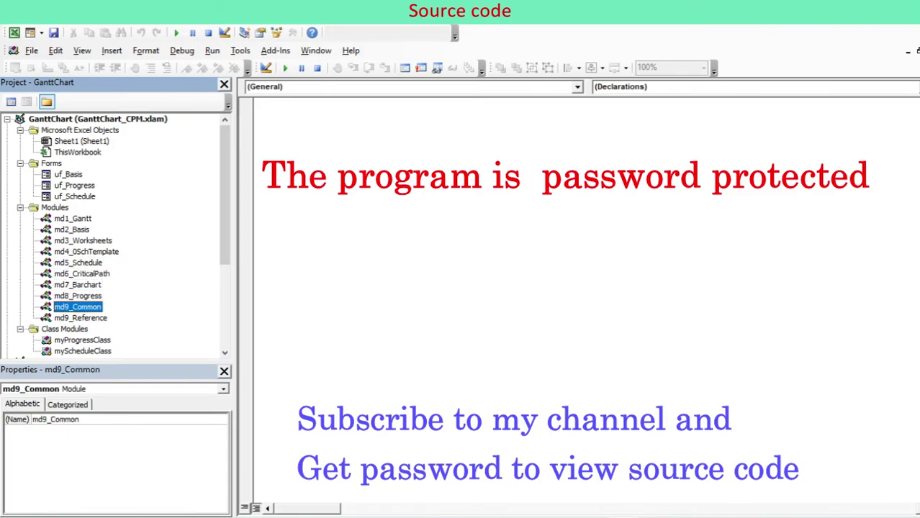
click(80, 317)
- Look at the class modules myProgressClass and myScheduleClass, and open the source code of the md1_Gantt module
drag(224, 194, 225, 224)
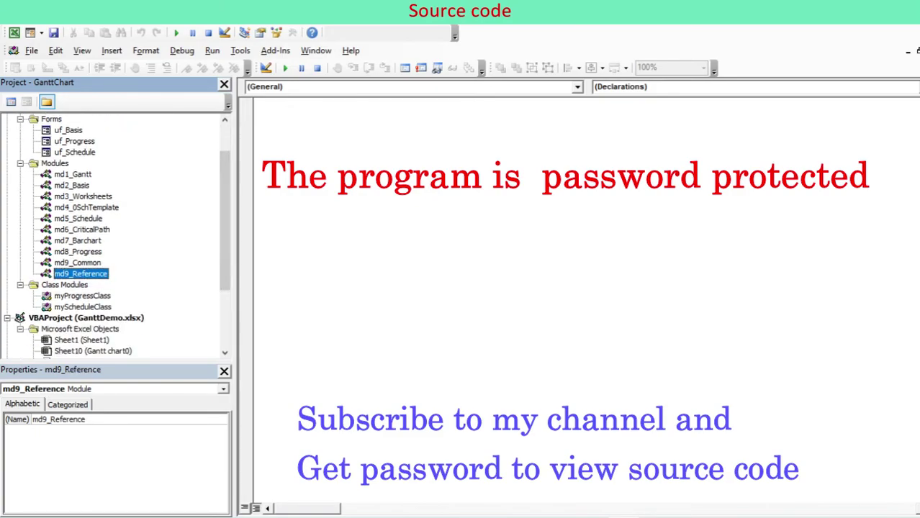
click(82, 296)
click(83, 306)
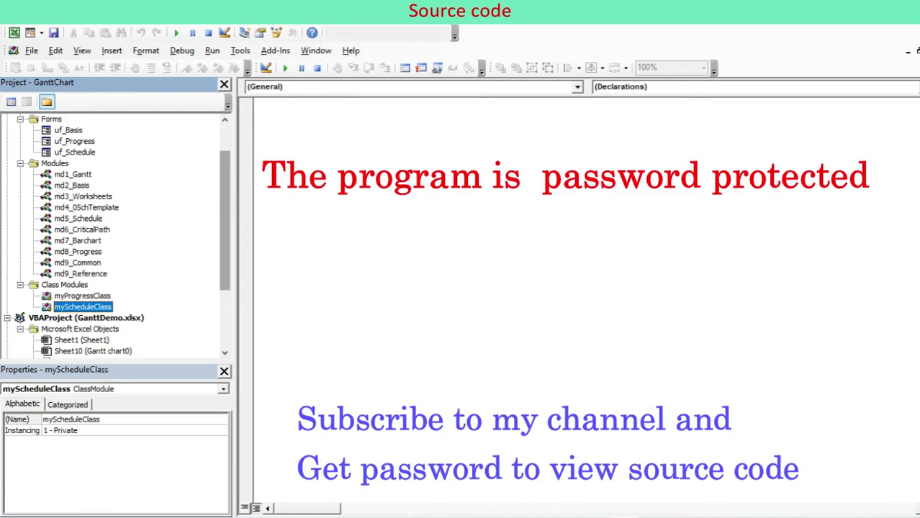
drag(224, 221, 225, 195)
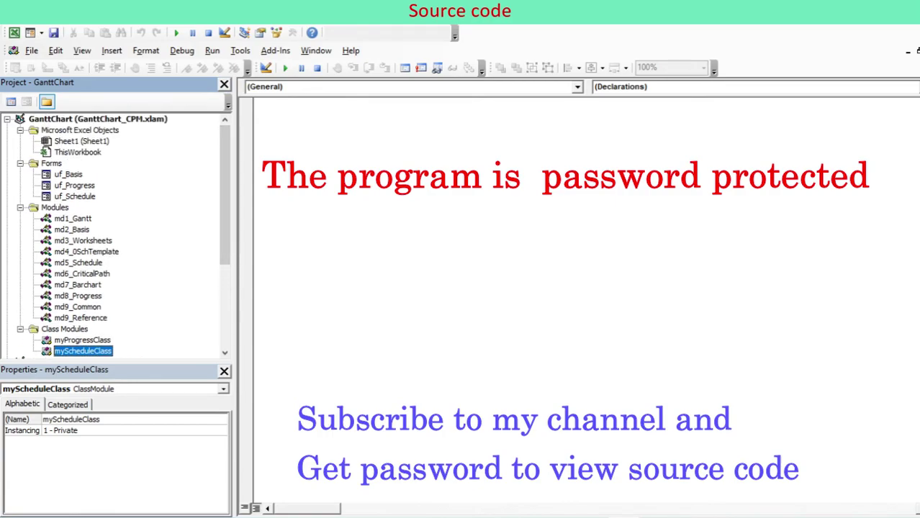
double_click(73, 218)
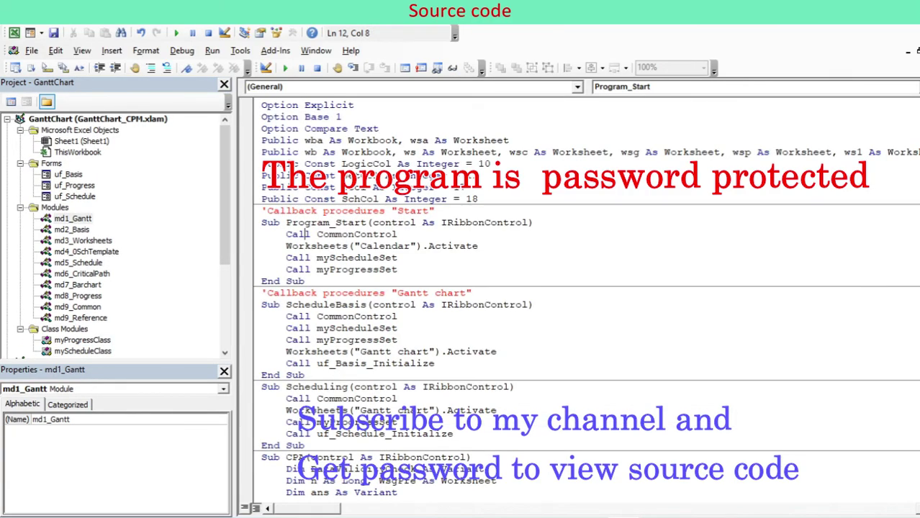